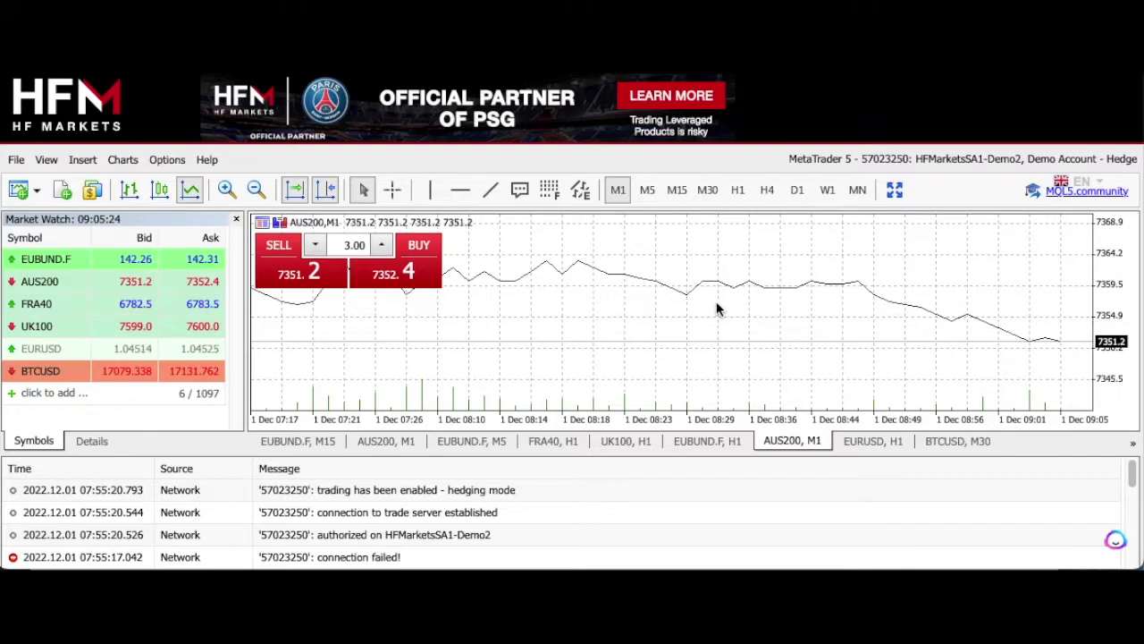
# - Bring the EURUSD, H1 chart to the front from its chart tab
pyautogui.click(861, 441)
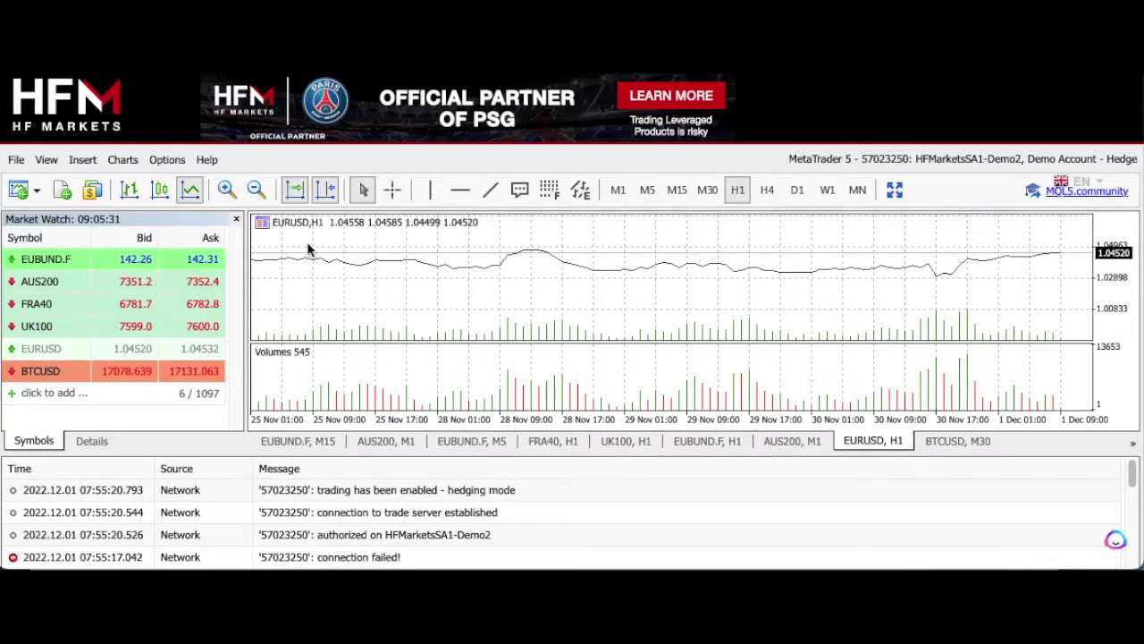
pyautogui.click(163, 193)
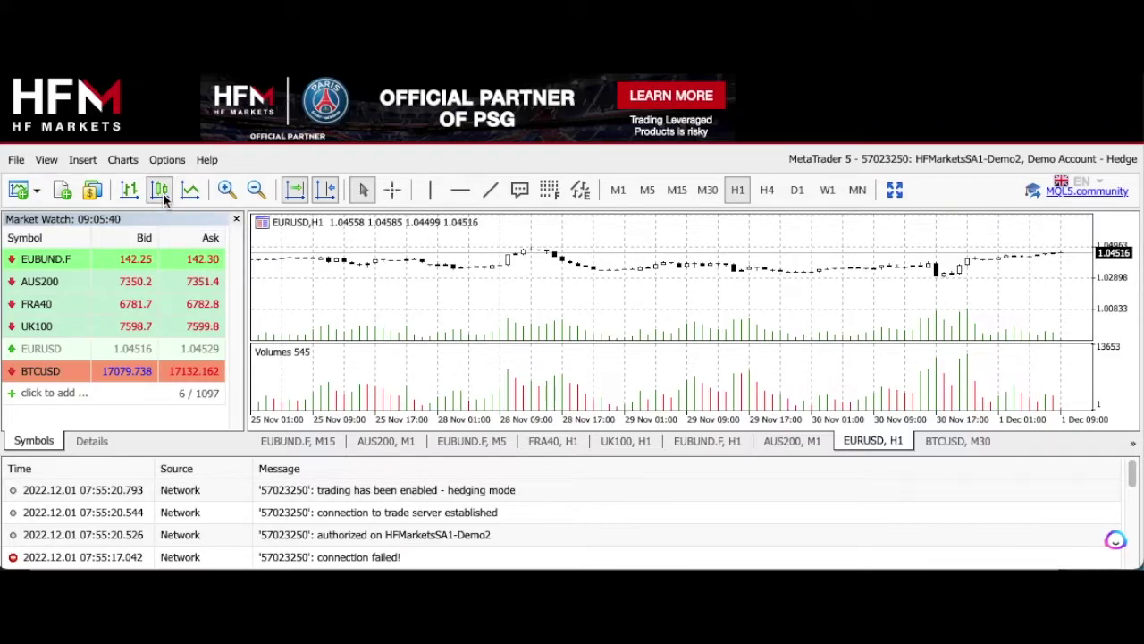
pyautogui.rightClick(551, 284)
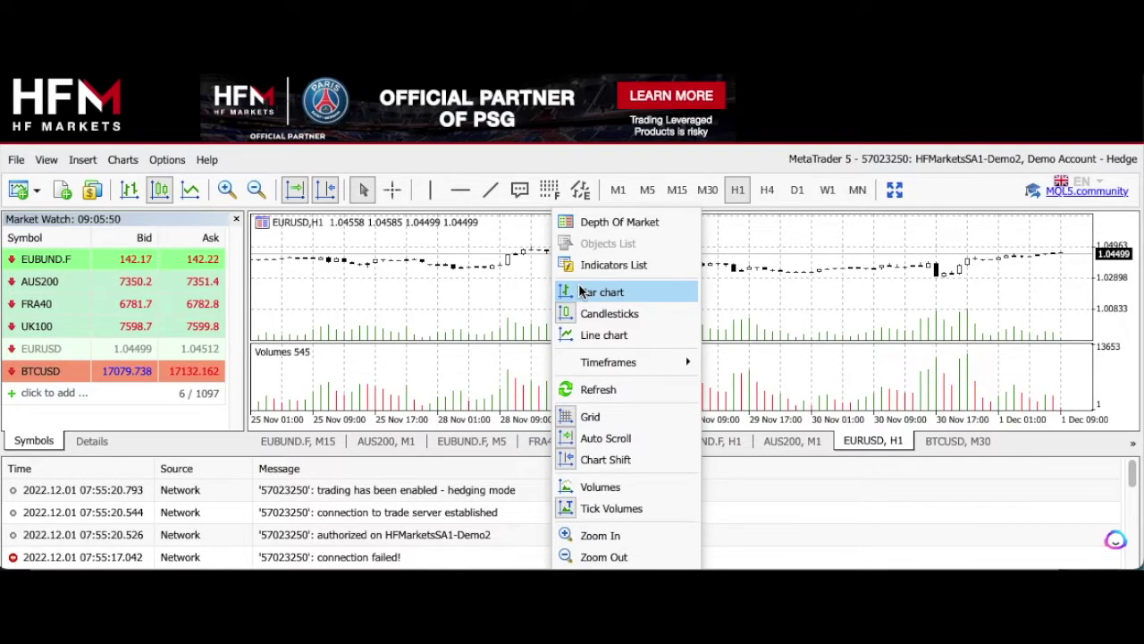
pyautogui.click(572, 291)
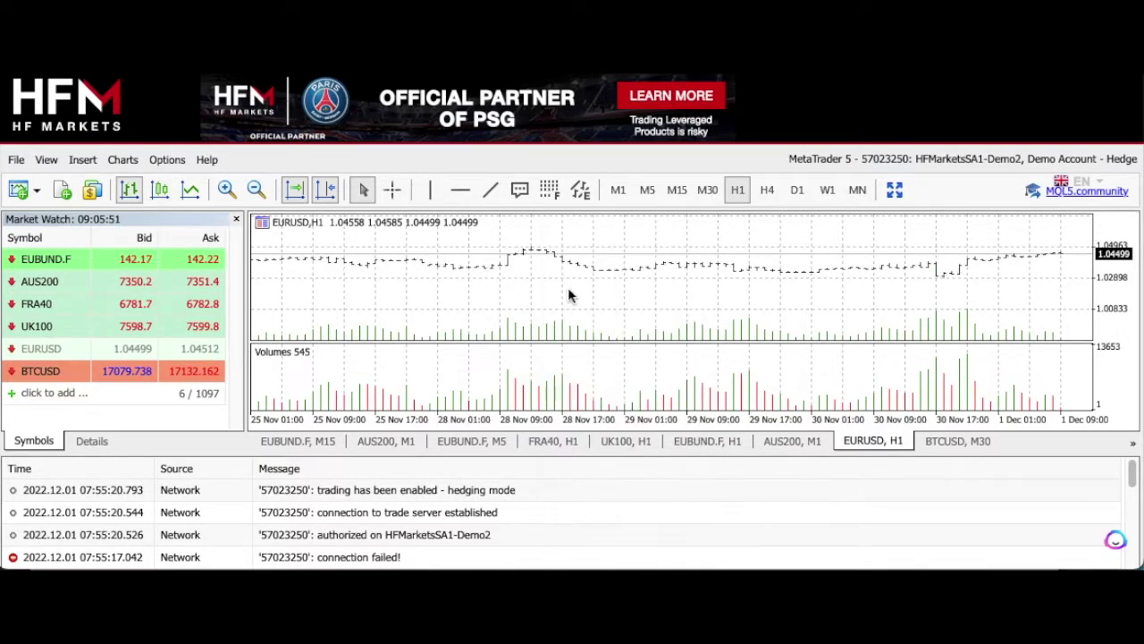
pyautogui.rightClick(562, 297)
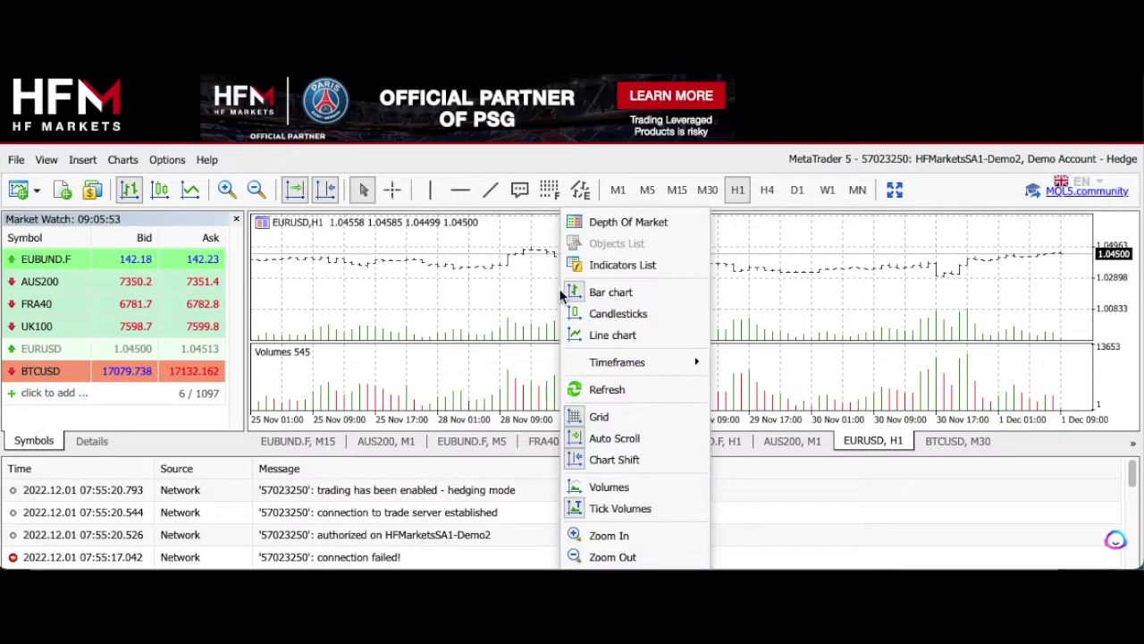
pyautogui.click(602, 313)
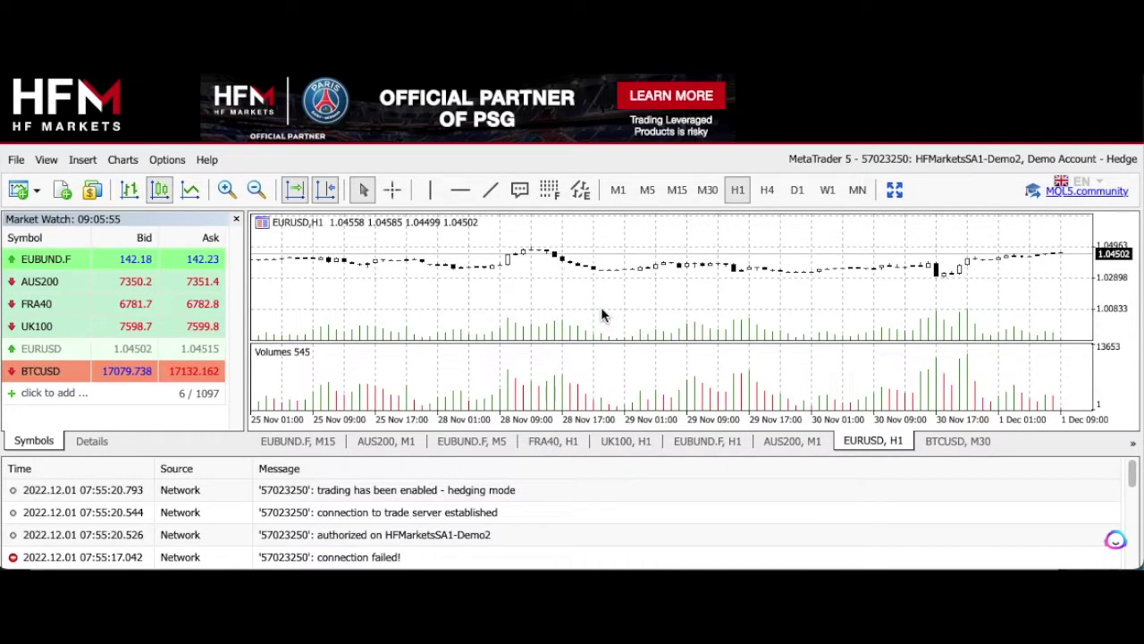
pyautogui.rightClick(602, 309)
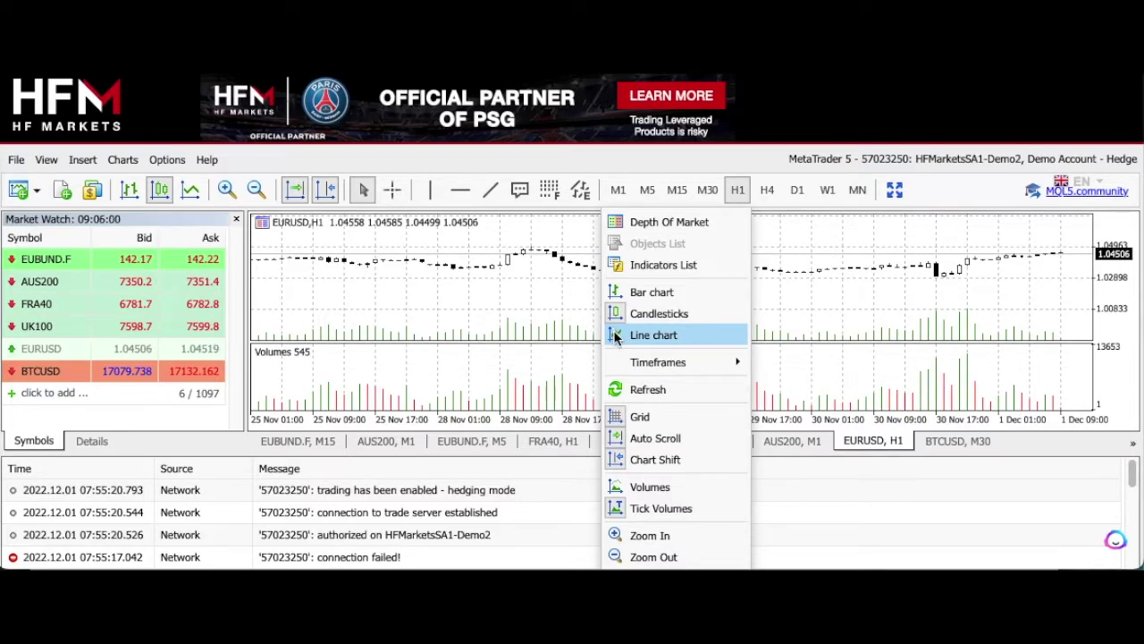
pyautogui.click(615, 335)
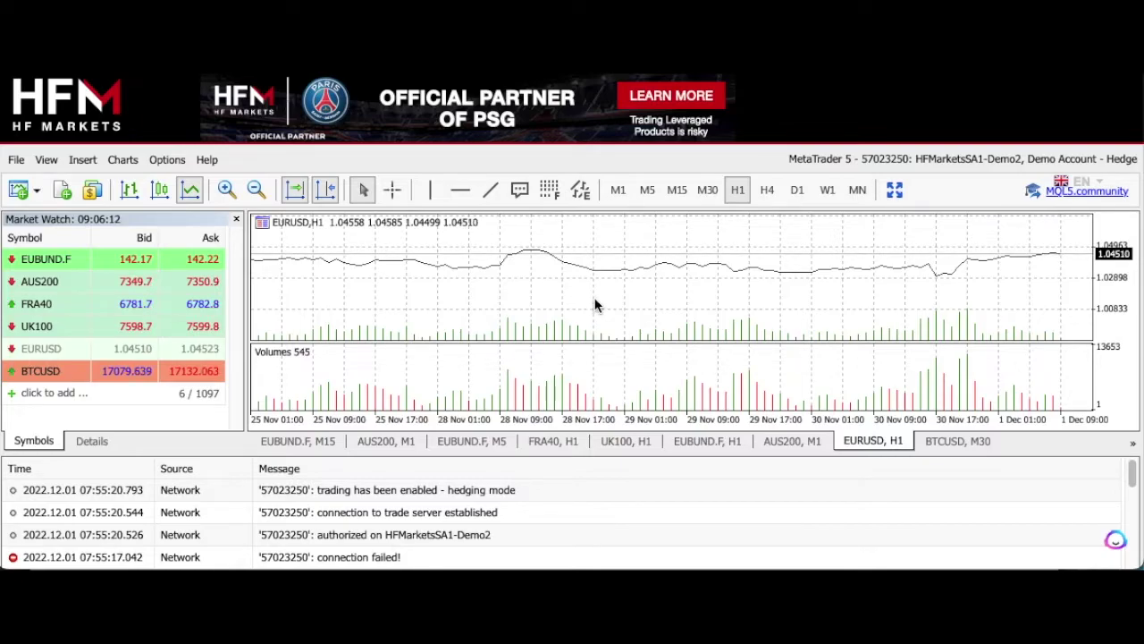
pyautogui.rightClick(596, 305)
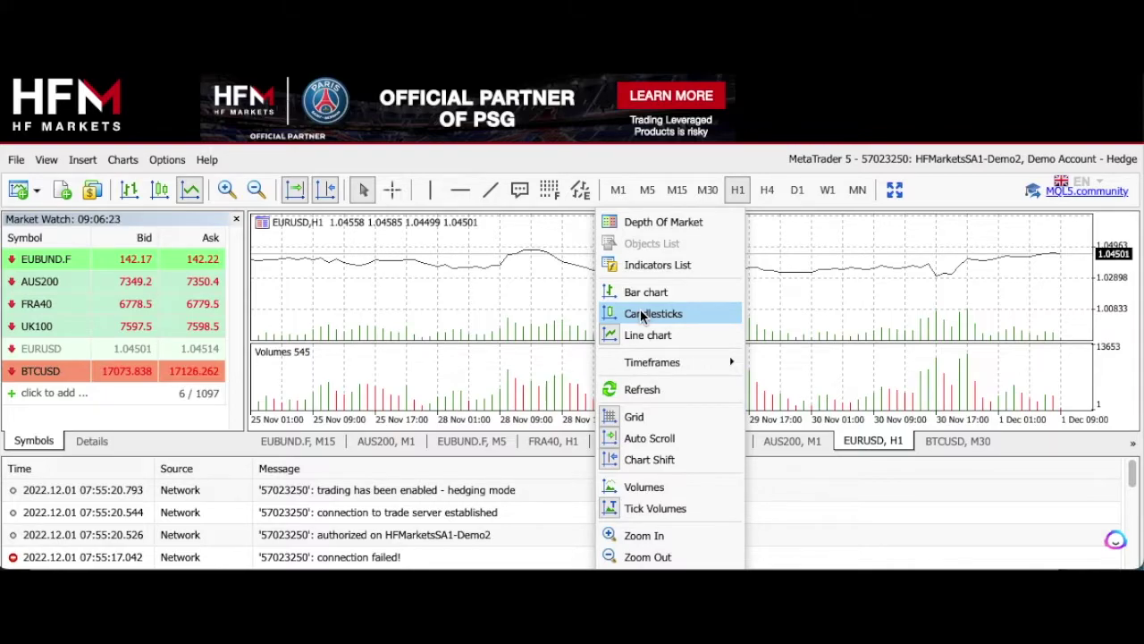
# - Redraw the EURUSD H1 chart as candlesticks instead of a line
pyautogui.click(641, 310)
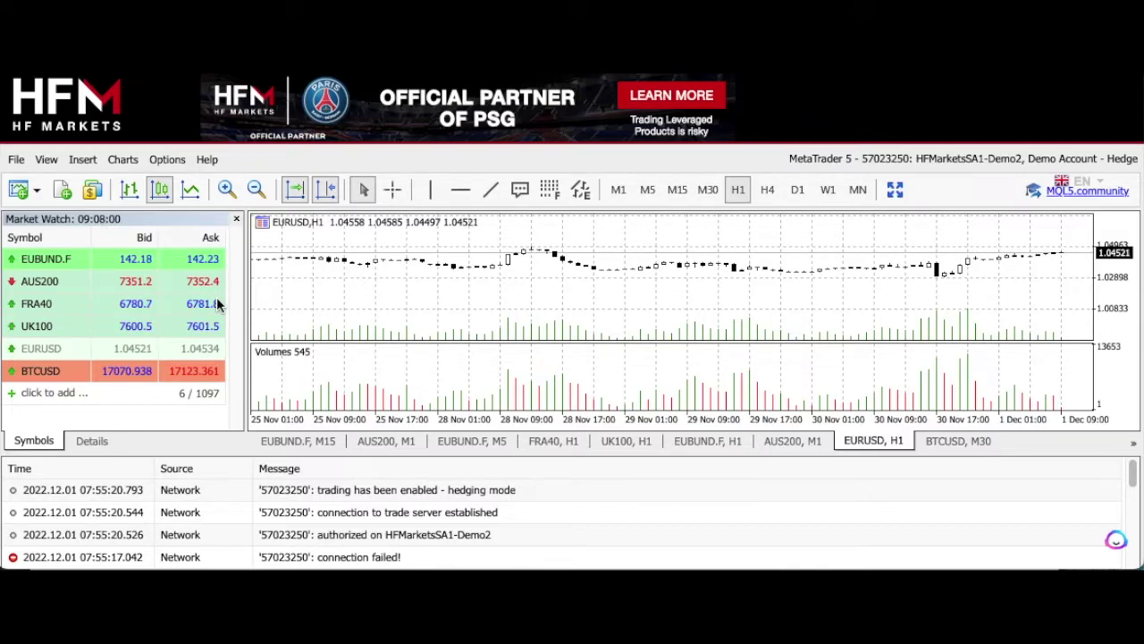
pyautogui.click(46, 161)
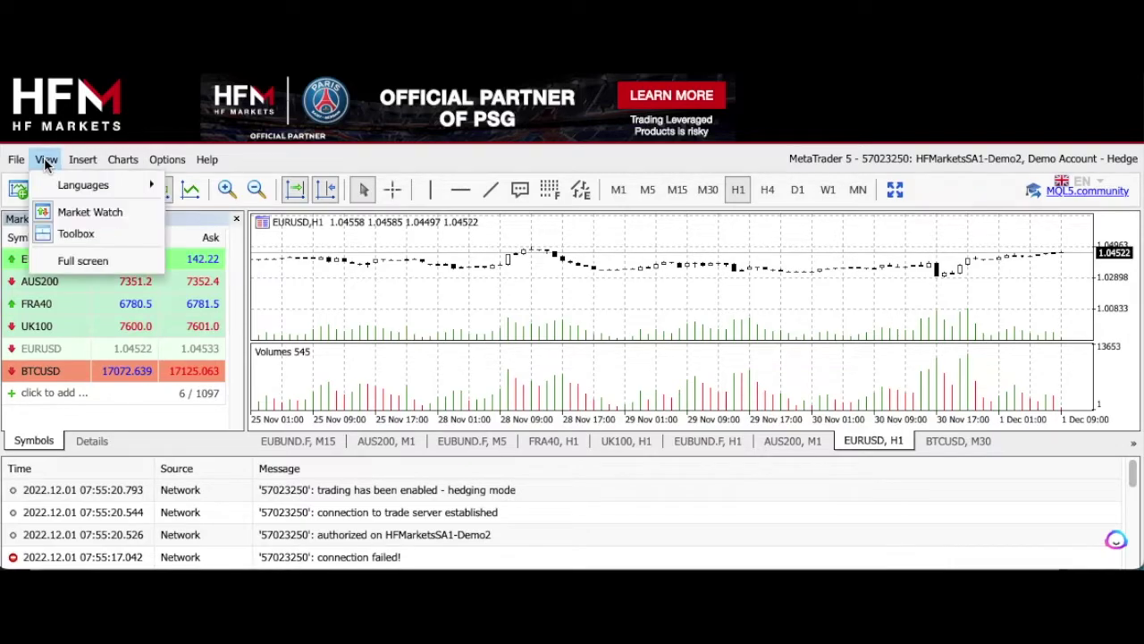
pyautogui.click(66, 215)
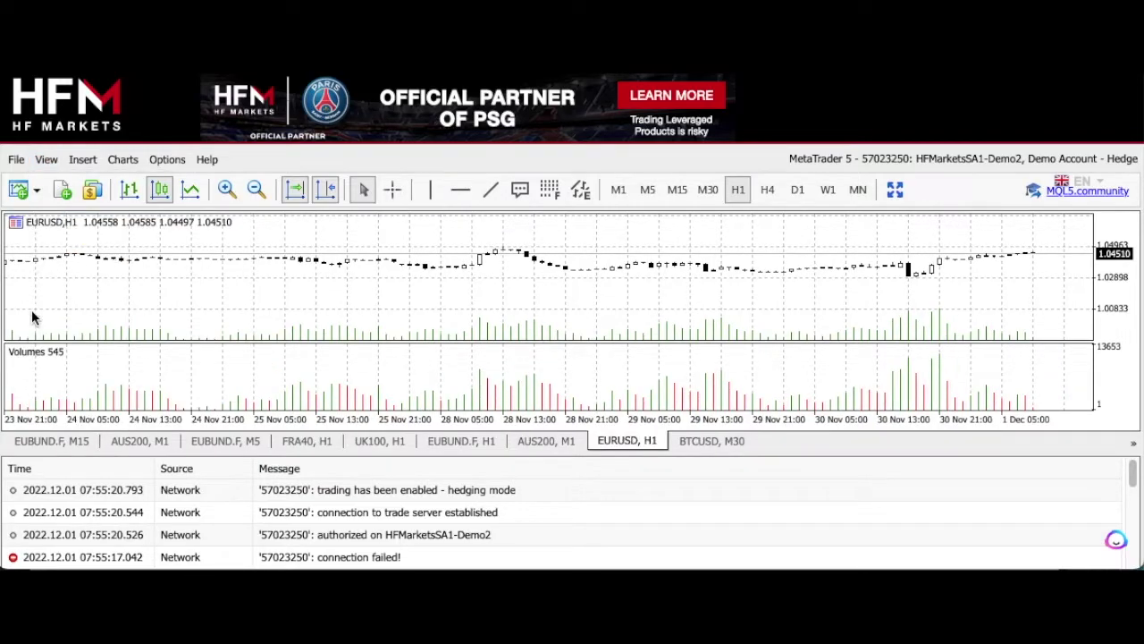
pyautogui.click(51, 160)
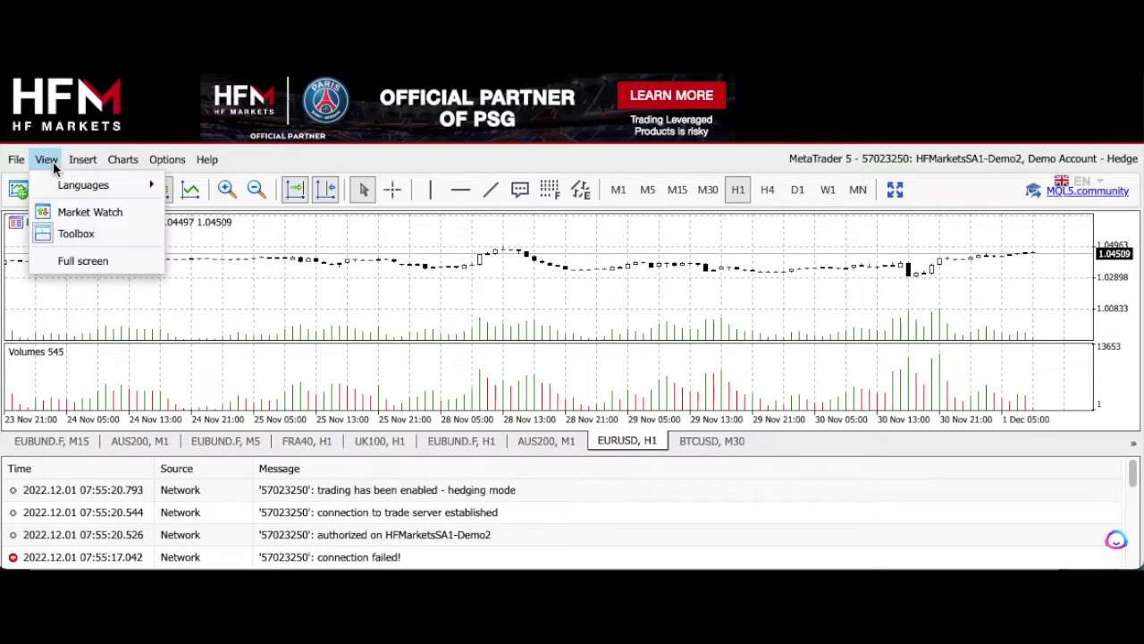
pyautogui.click(65, 214)
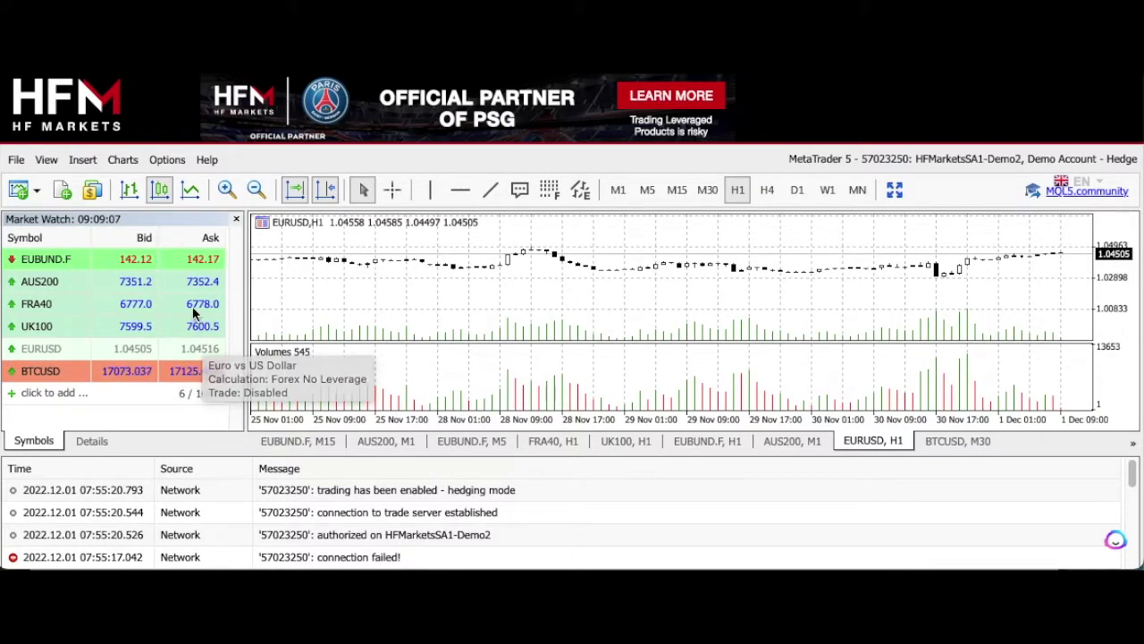
pyautogui.click(92, 190)
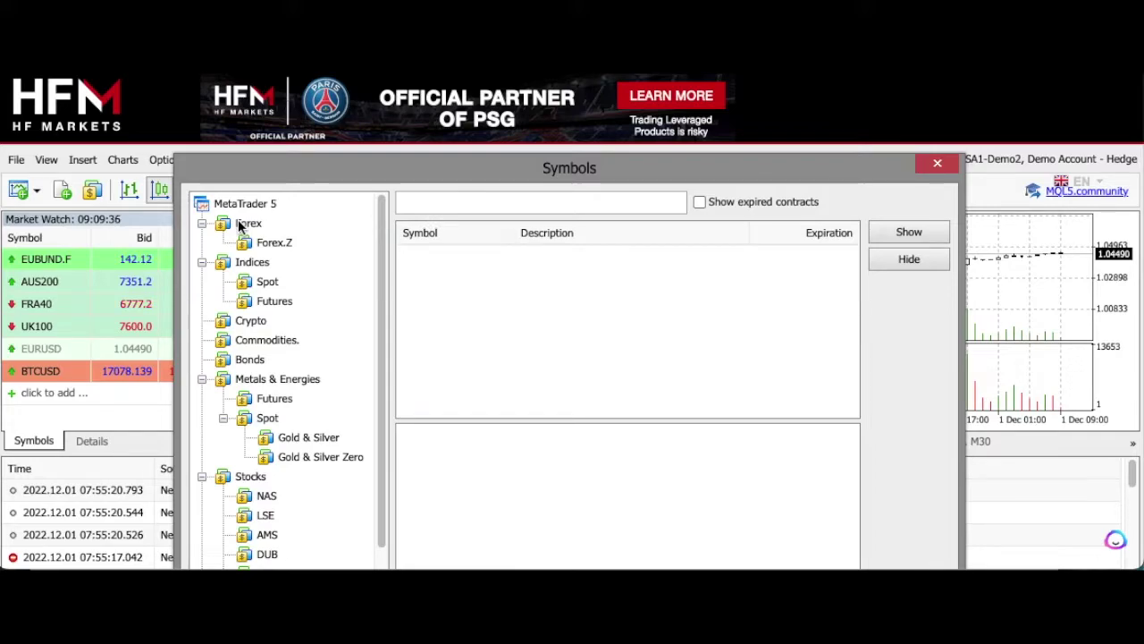
# - Show ETHUSD from the Crypto symbol group in Market Watch, then close the Symbols window
pyautogui.click(251, 320)
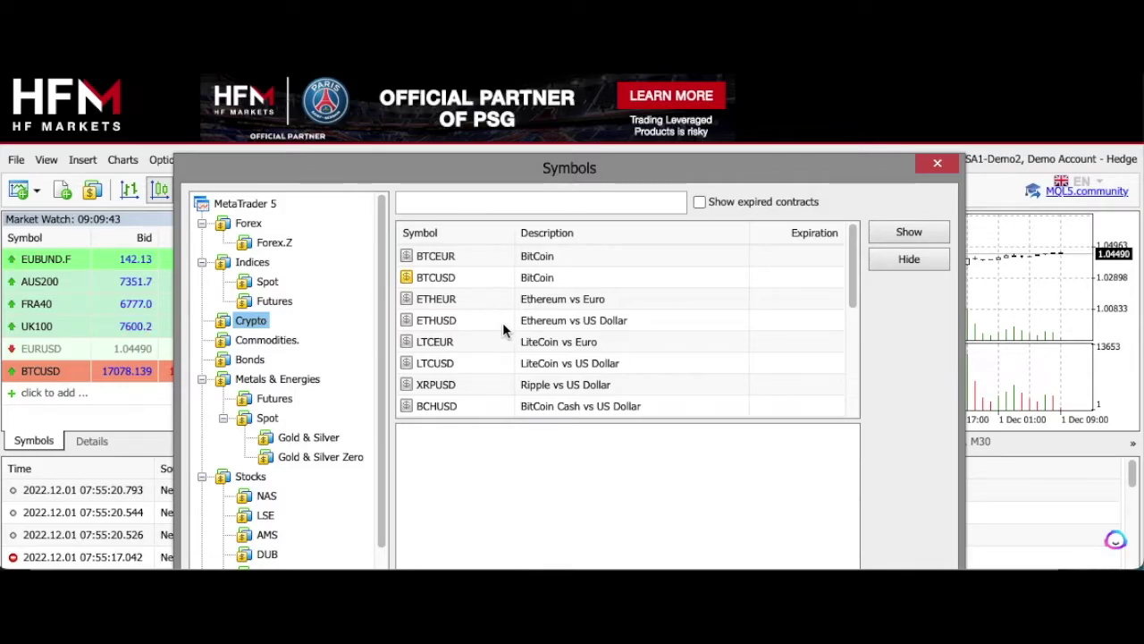
pyautogui.click(502, 322)
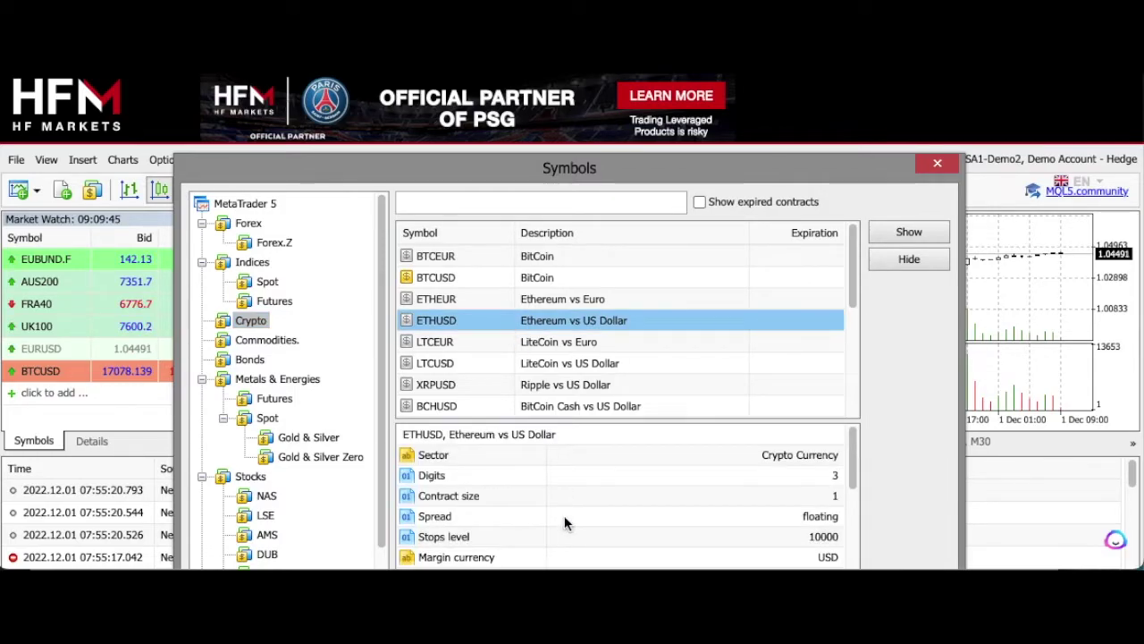
pyautogui.scroll(-2, 605, 485)
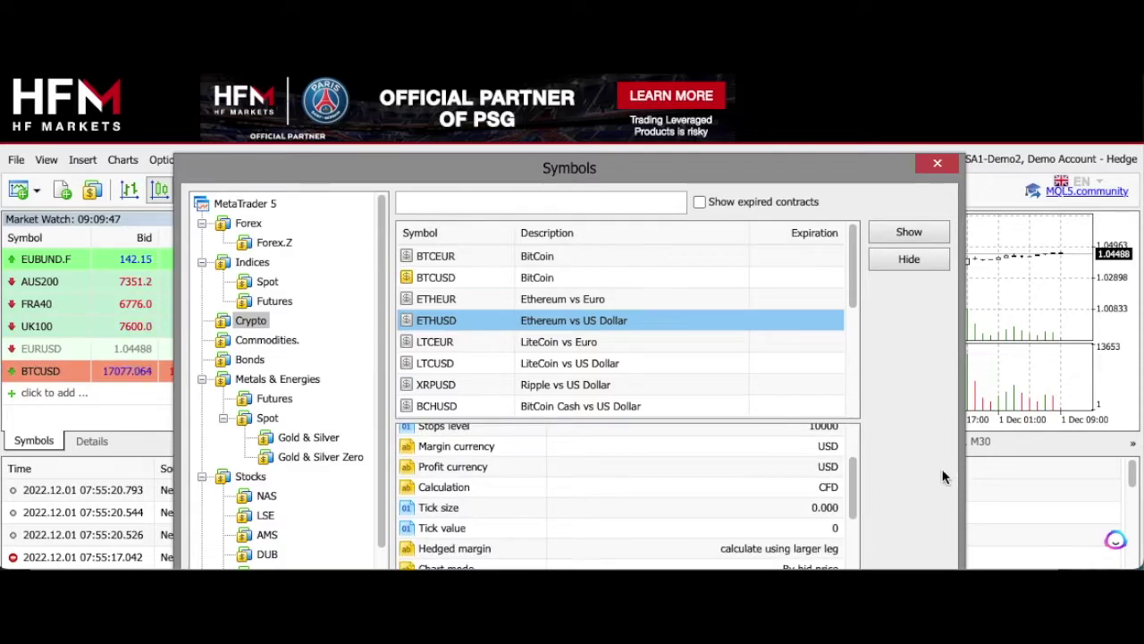
pyautogui.scroll(3, 662, 504)
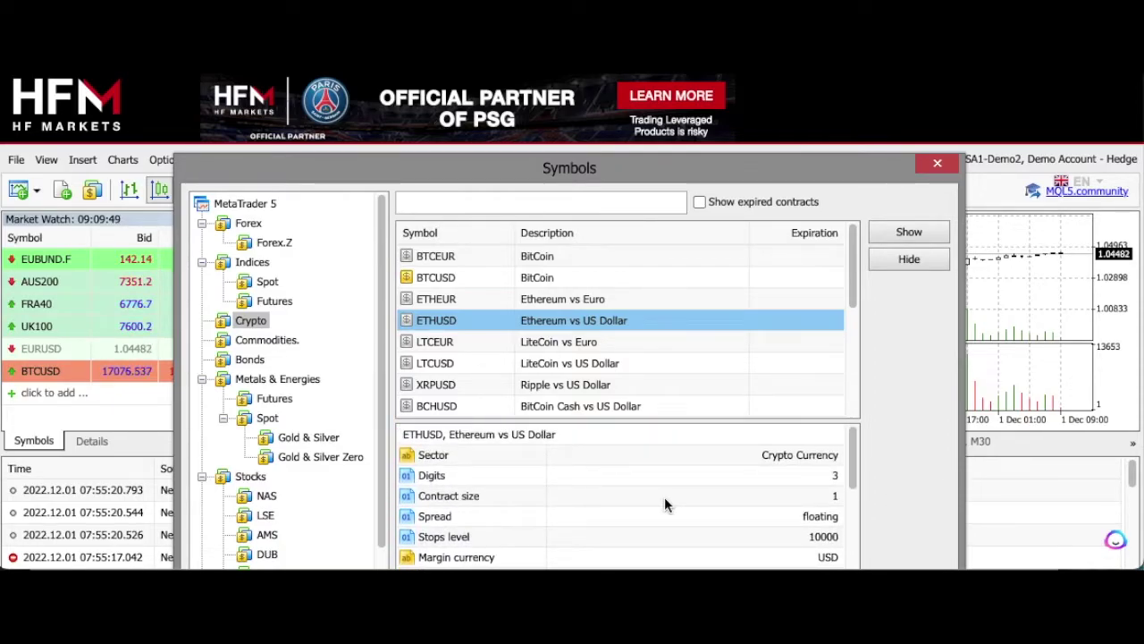
pyautogui.scroll(-1, 665, 504)
pyautogui.scroll(-5, 665, 504)
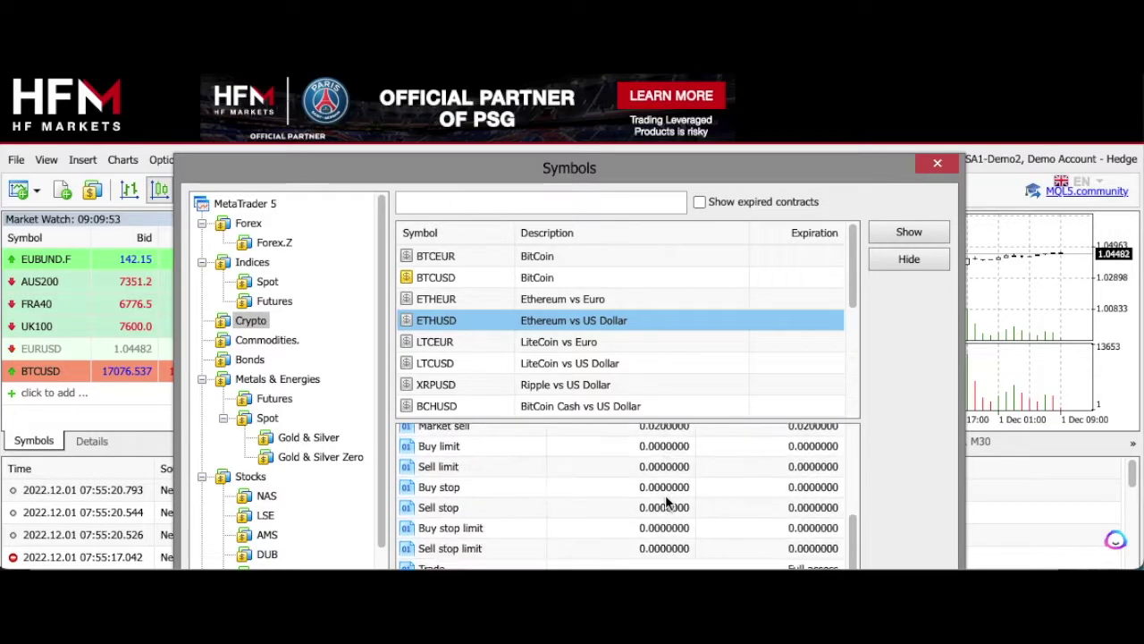
pyautogui.scroll(-5, 665, 495)
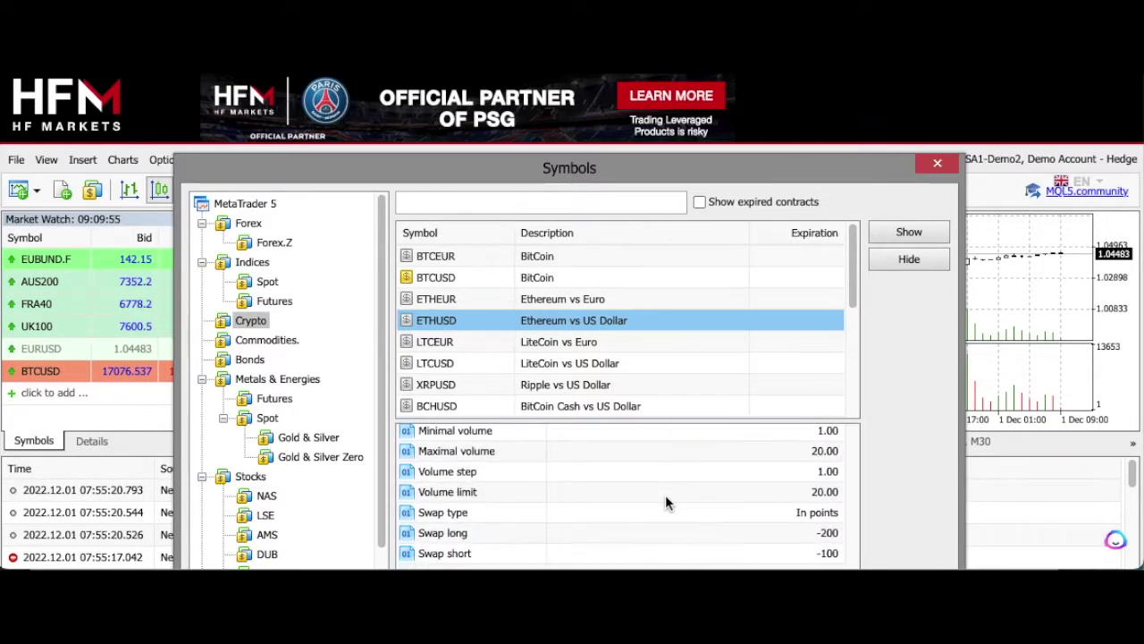
pyautogui.scroll(-3, 665, 494)
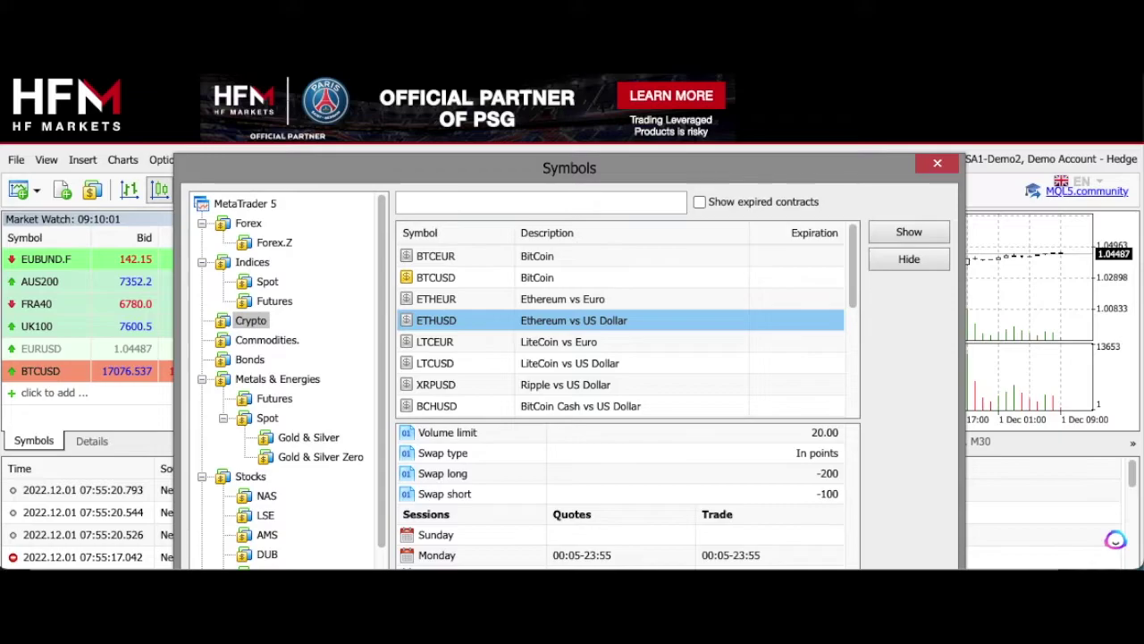
pyautogui.click(909, 233)
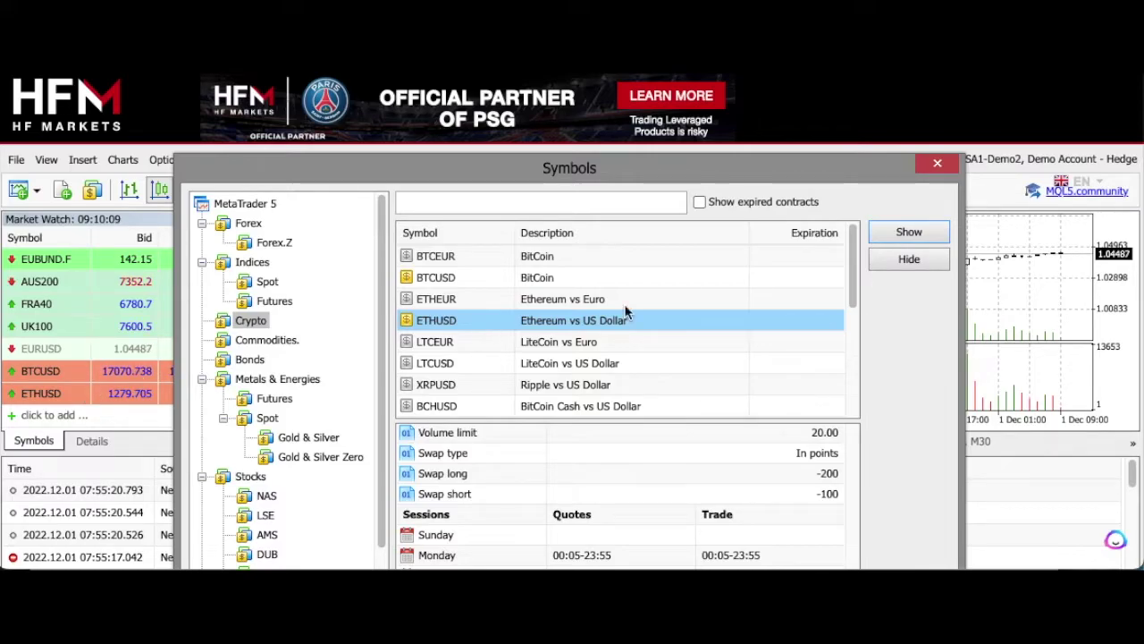
pyautogui.click(937, 162)
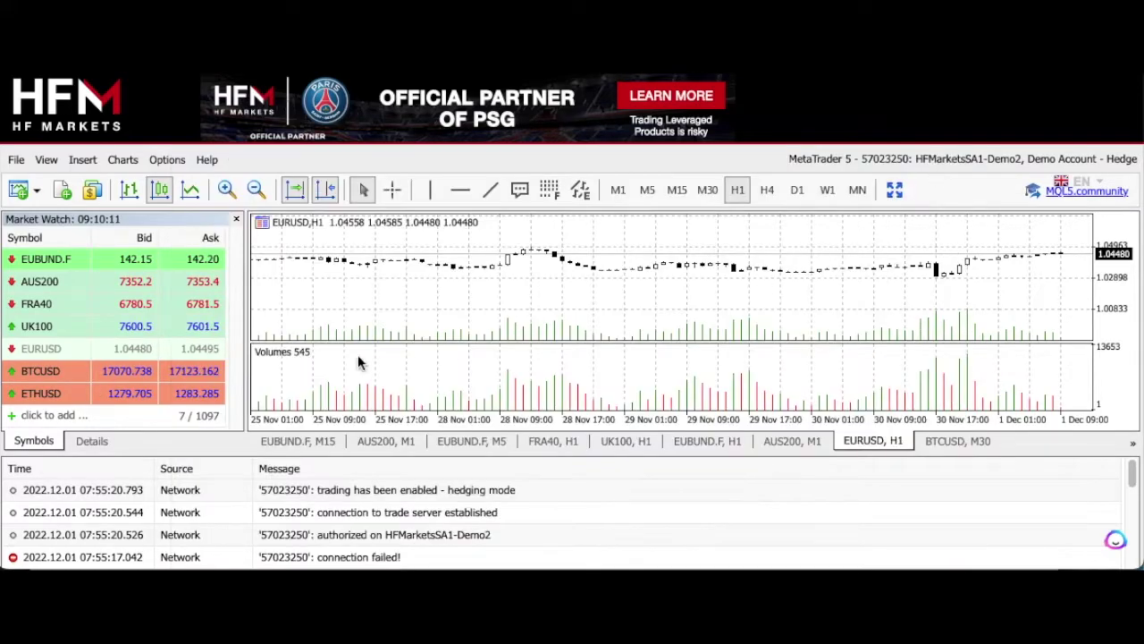
# - Add 'XAUUSD, Gold Spot' to Market Watch through its 'click to add' box
pyautogui.click(66, 415)
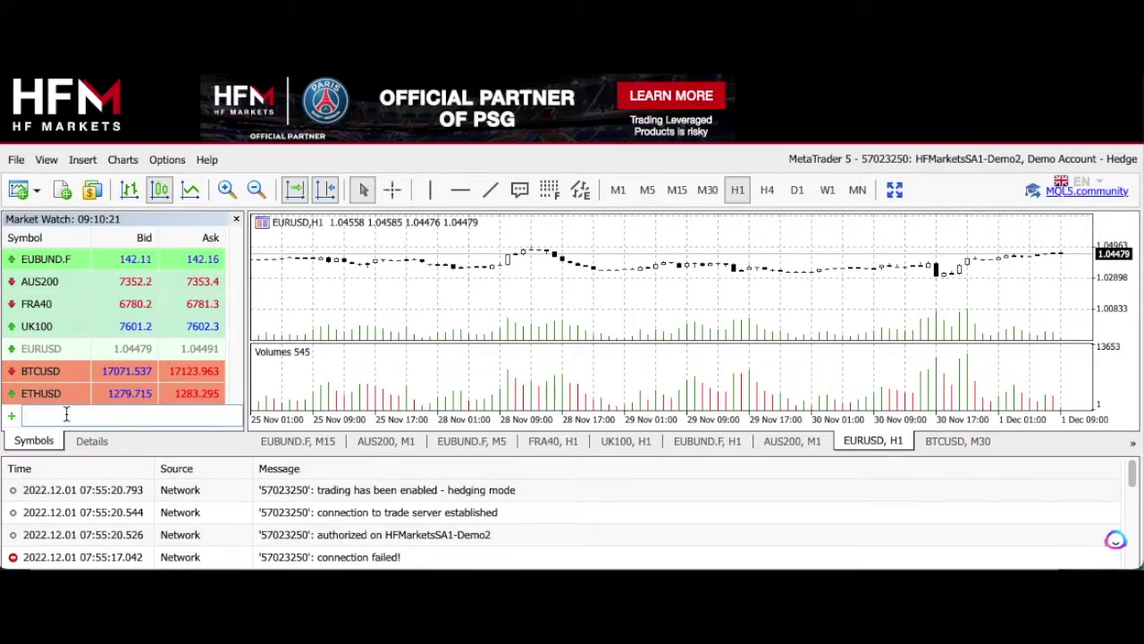
pyautogui.write('UUSD')
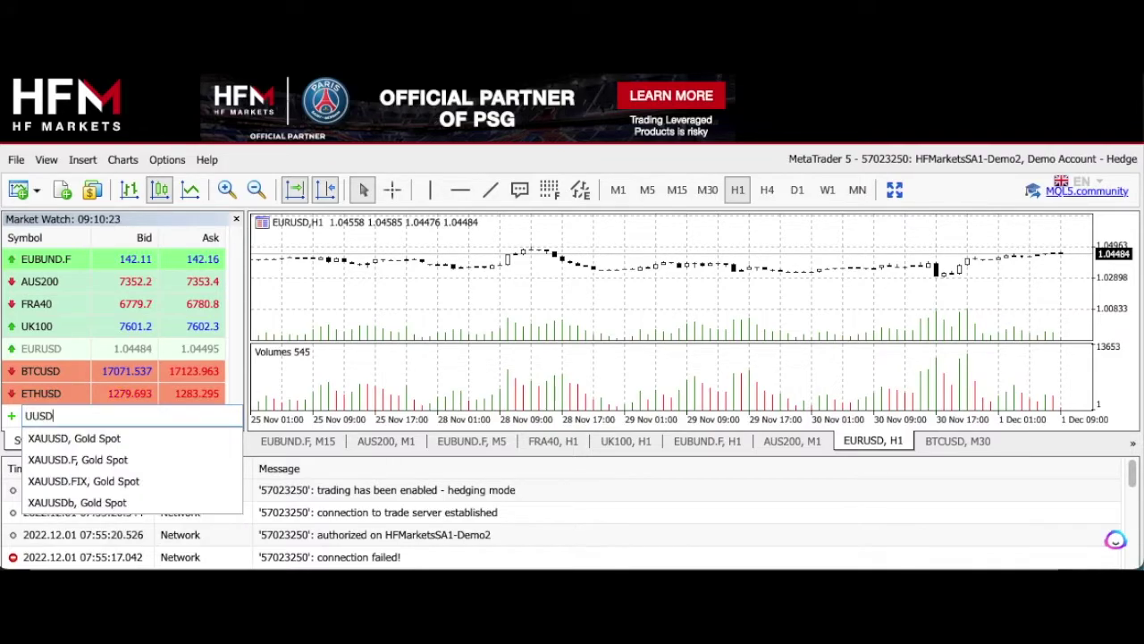
pyautogui.click(86, 435)
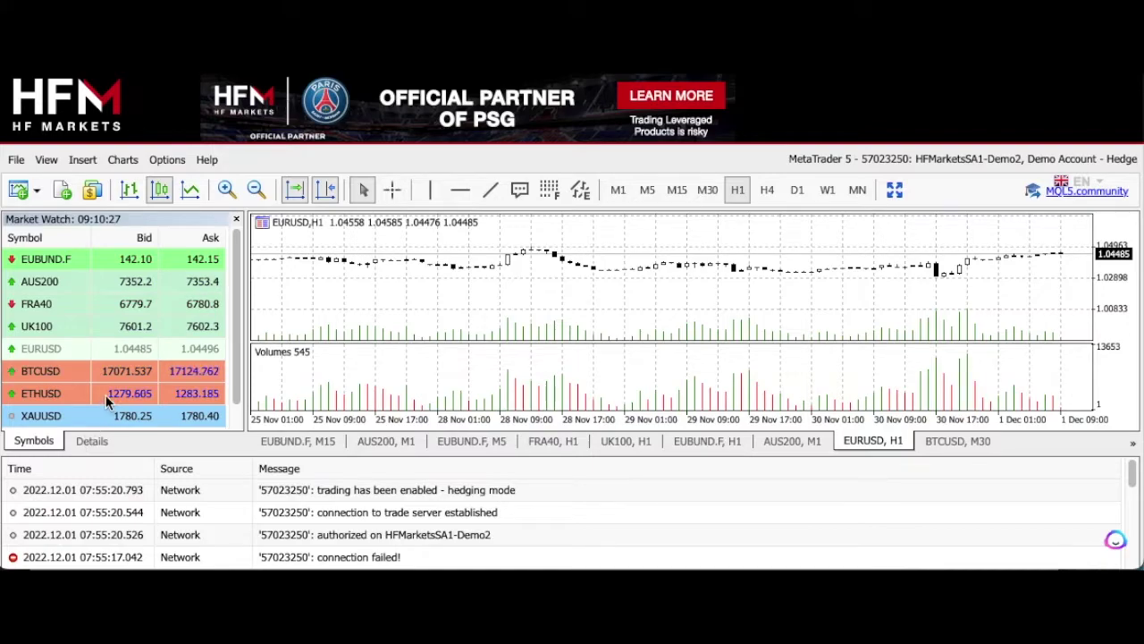
pyautogui.scroll(-1, 105, 393)
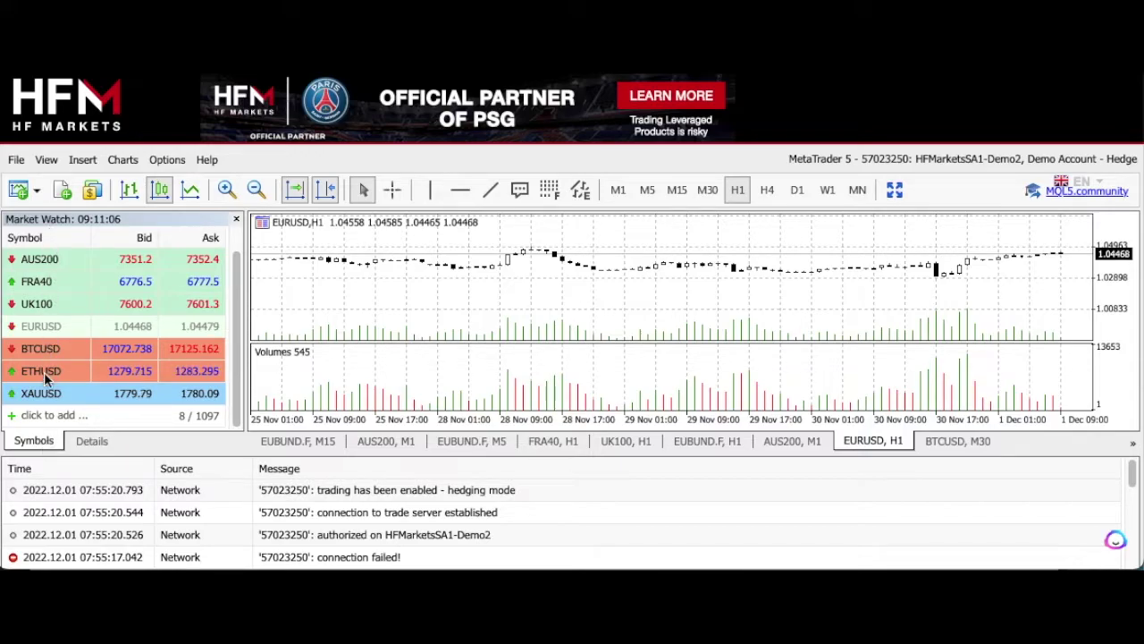
# - Show XAUUSD's bid, ask and daily highs and lows on Market Watch's Details tab
pyautogui.click(87, 439)
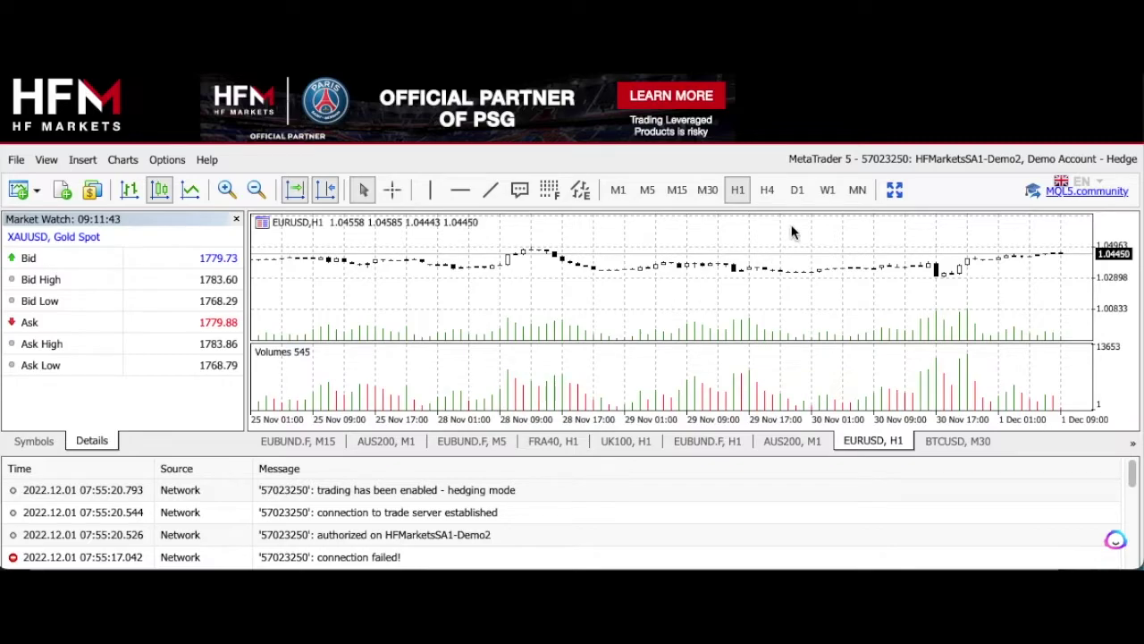
pyautogui.rightClick(653, 284)
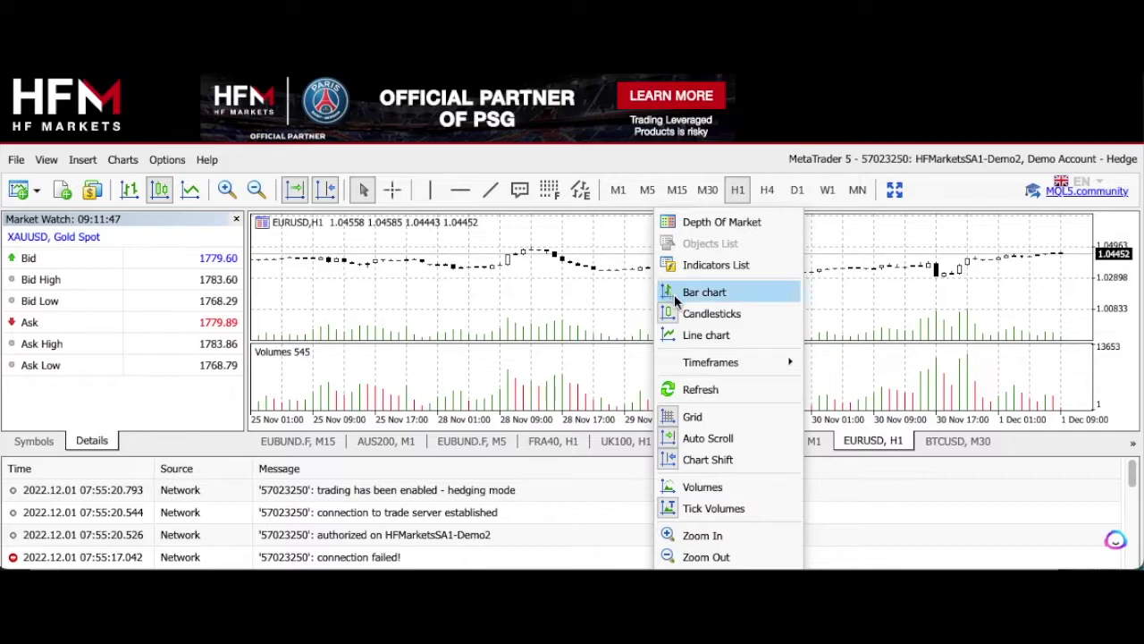
# - Set the EURUSD chart to the M1 timeframe, briefly trying MN before returning to M1
pyautogui.moveTo(704, 362)
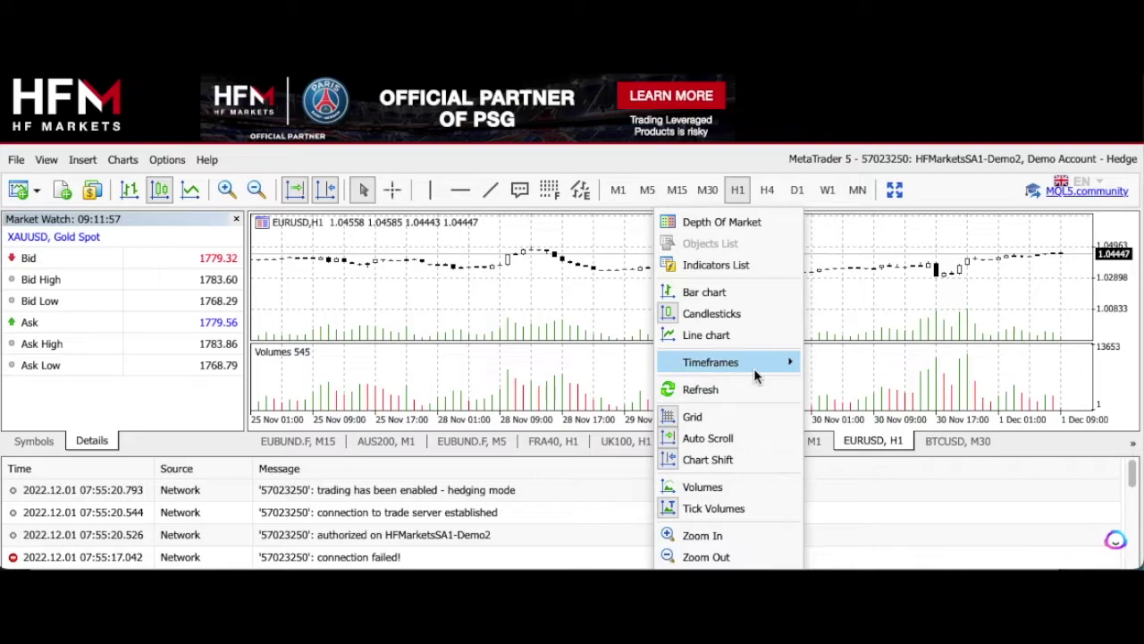
pyautogui.moveTo(780, 366)
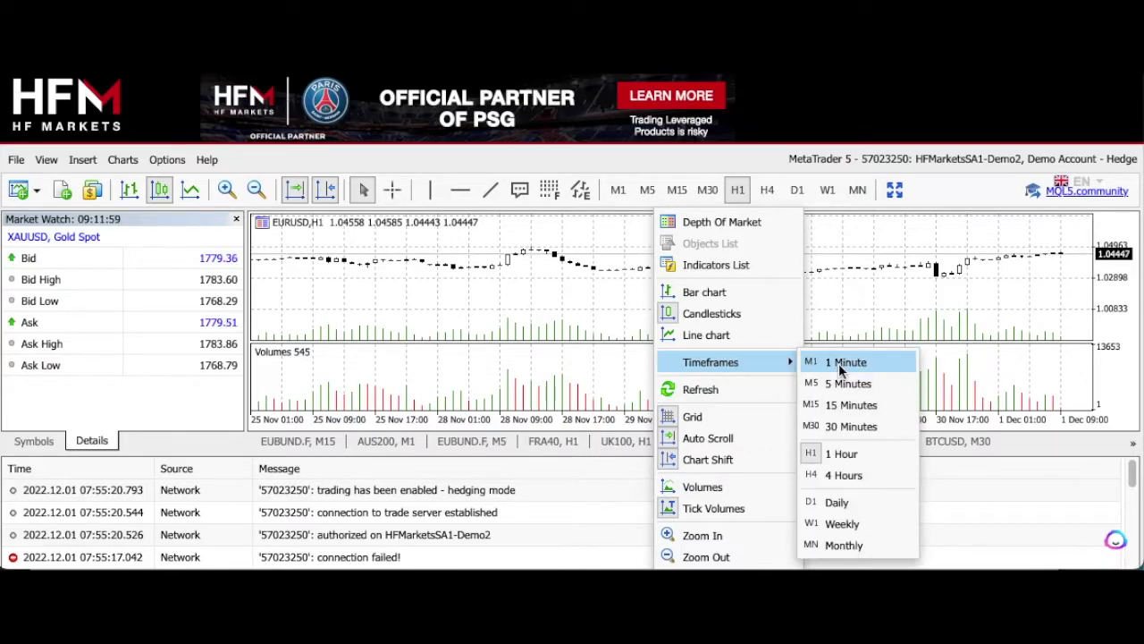
pyautogui.click(839, 366)
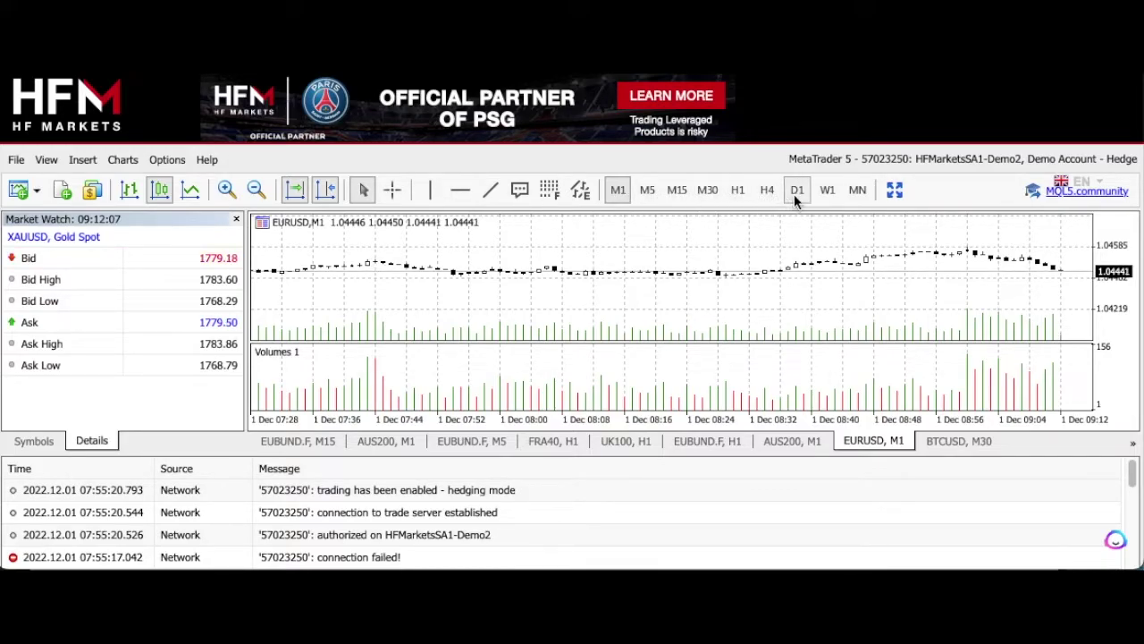
pyautogui.click(859, 192)
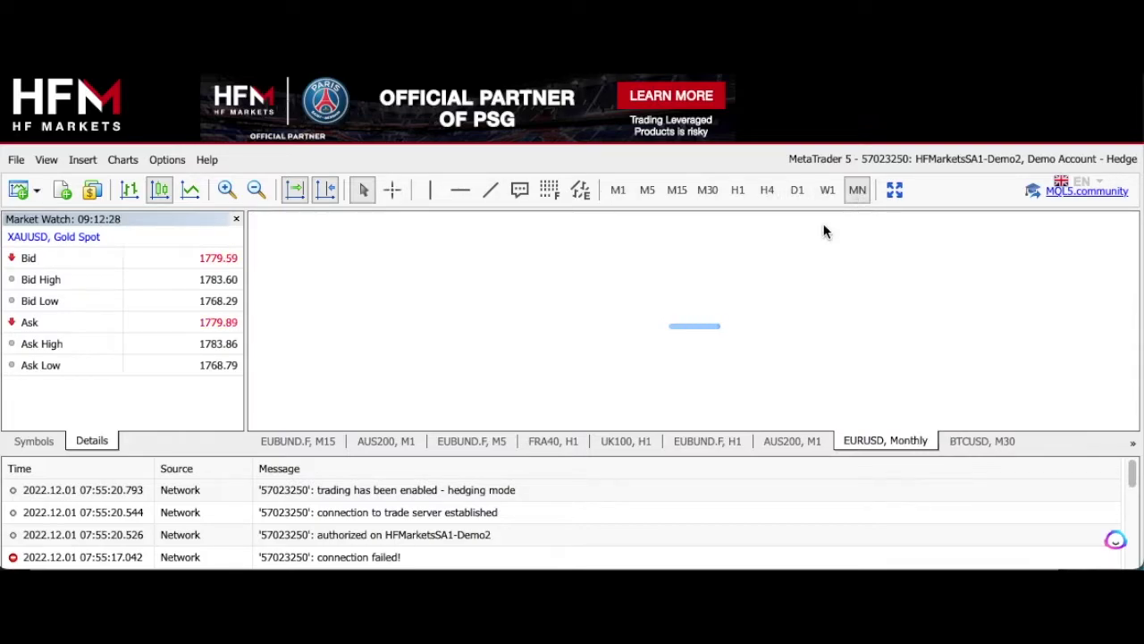
pyautogui.click(627, 199)
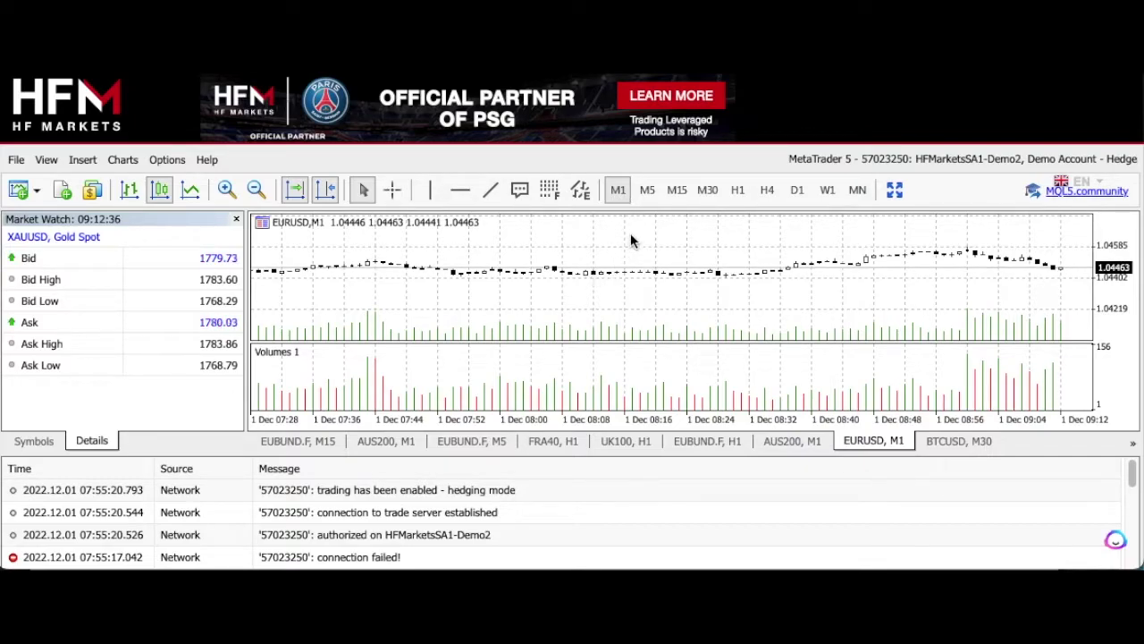
pyautogui.click(645, 193)
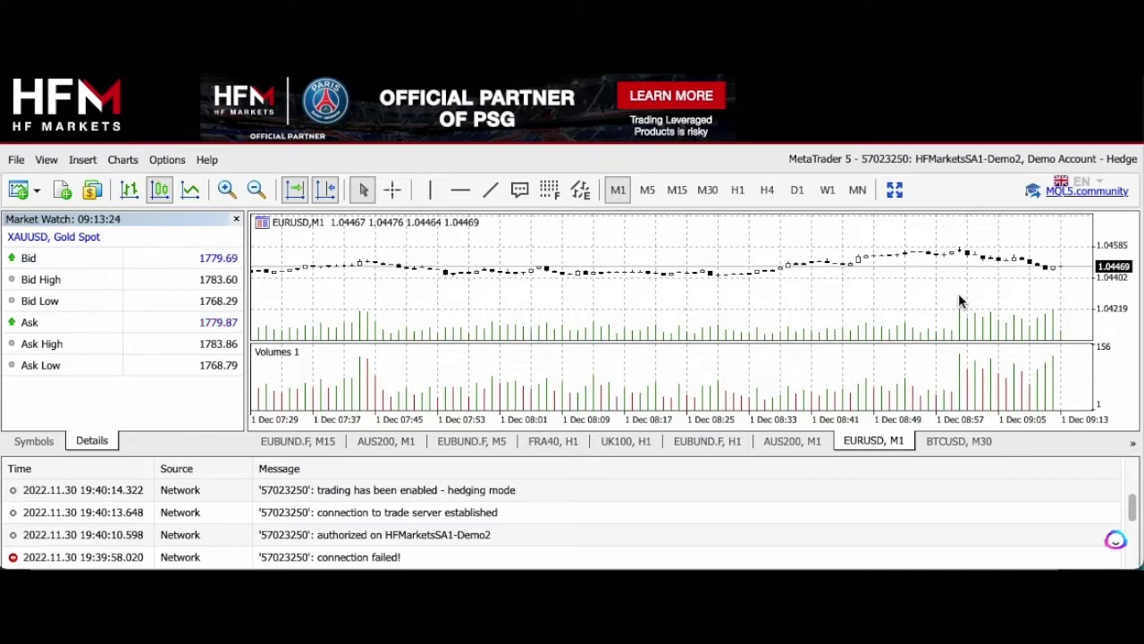
# - Zoom the EURUSD M1 chart in twice, then out three times for a wider span
pyautogui.click(226, 189)
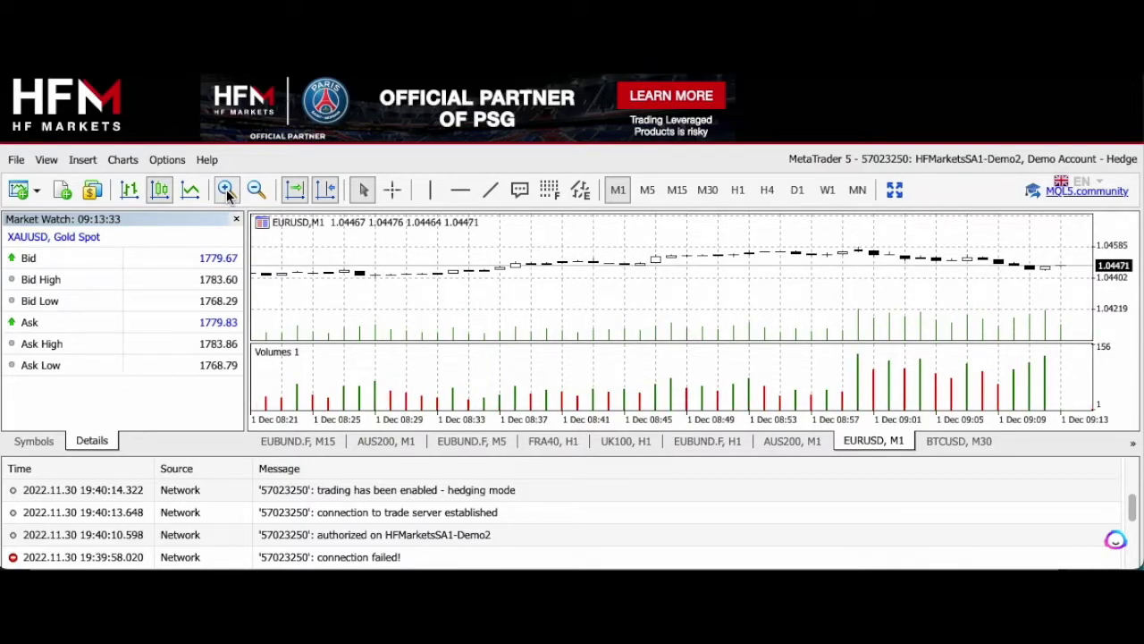
pyautogui.click(226, 188)
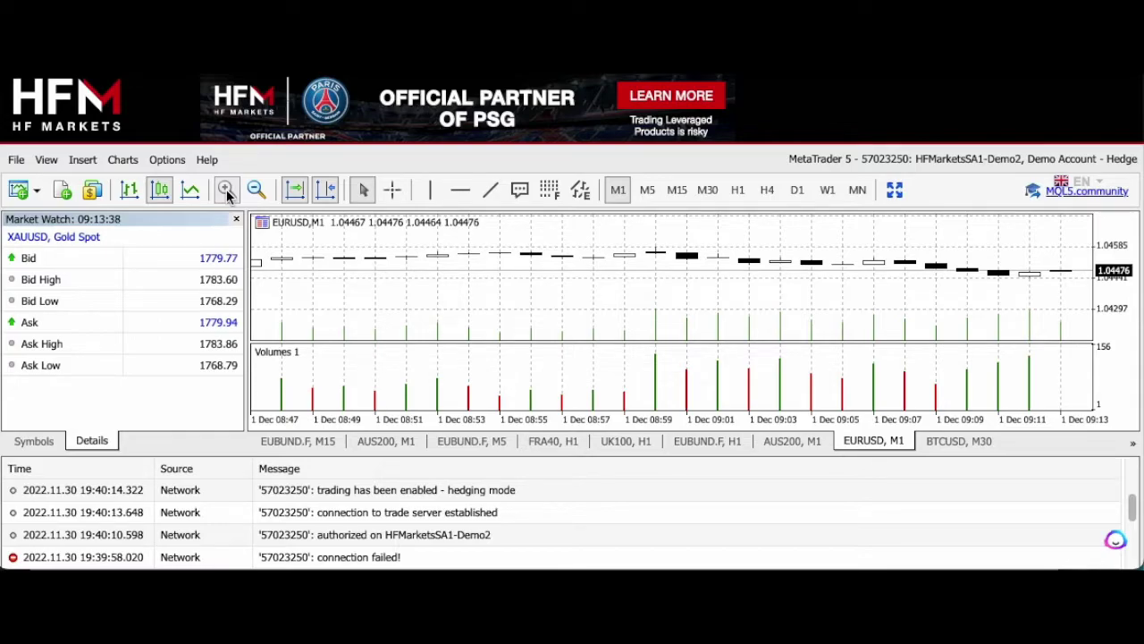
pyautogui.click(251, 191)
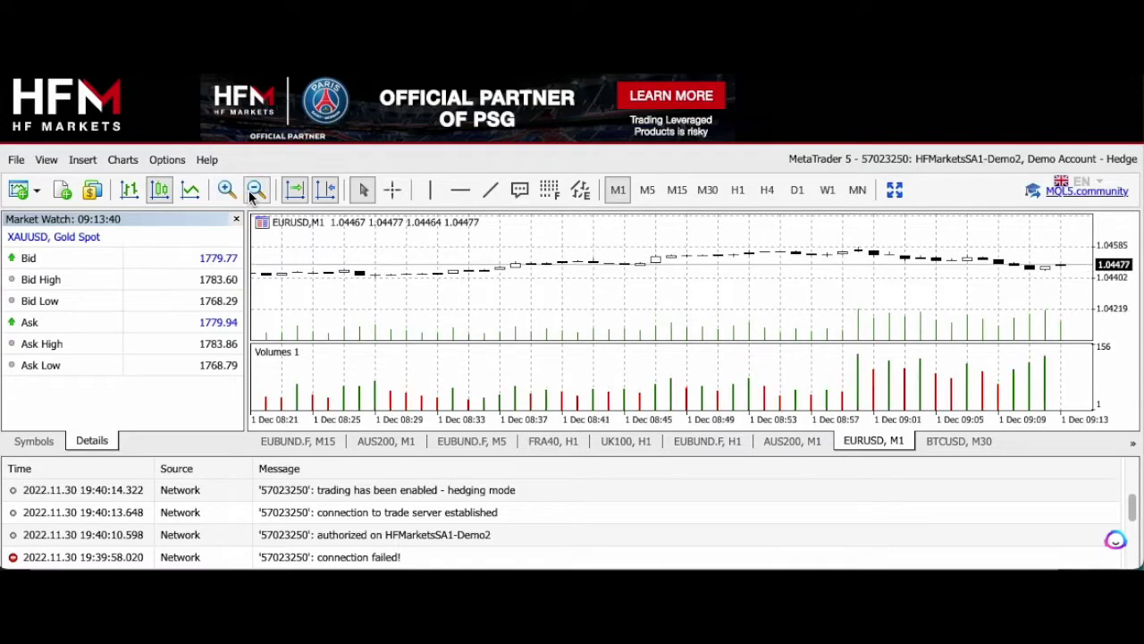
pyautogui.click(251, 190)
pyautogui.click(251, 191)
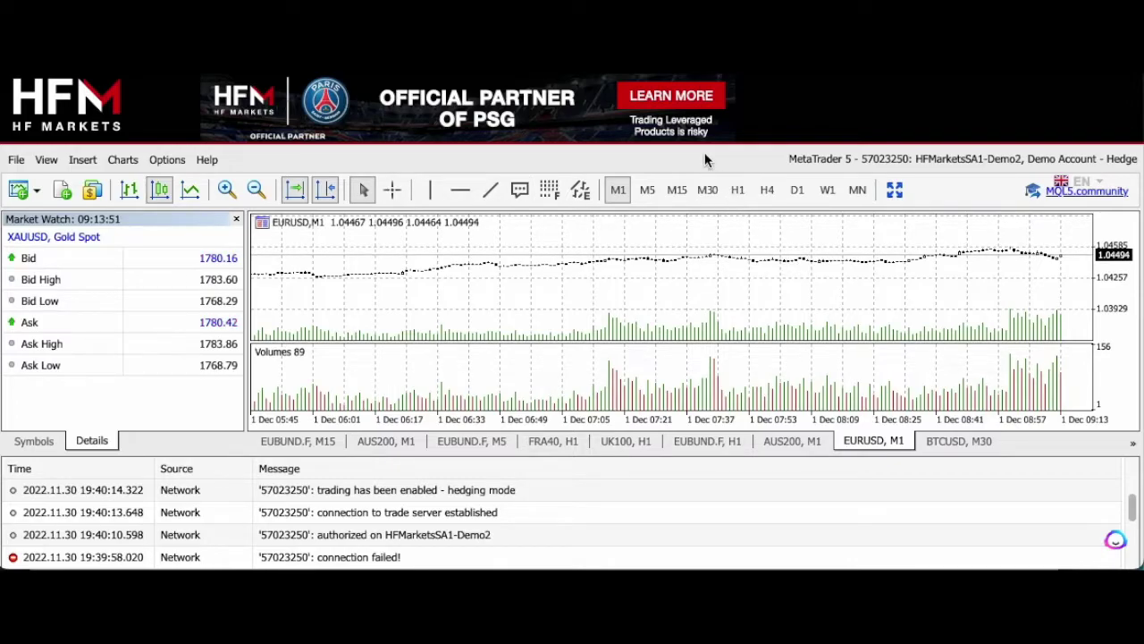
# - Zoom in twice on the EURUSD M1 chart, once from the chart menu, once from the toolbar
pyautogui.rightClick(708, 228)
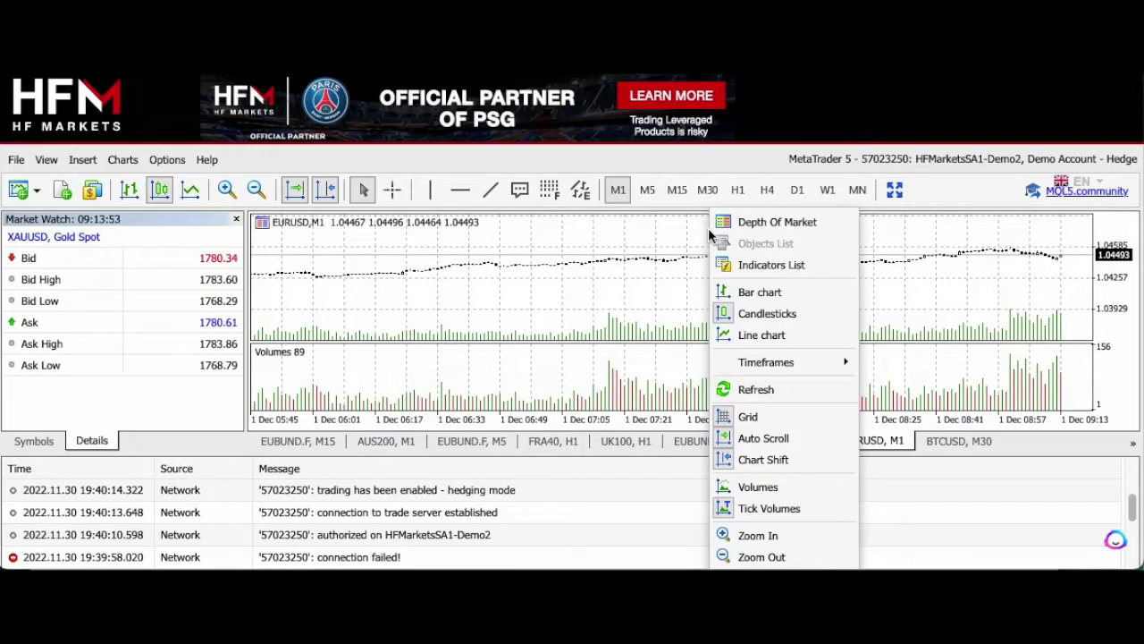
pyautogui.click(798, 535)
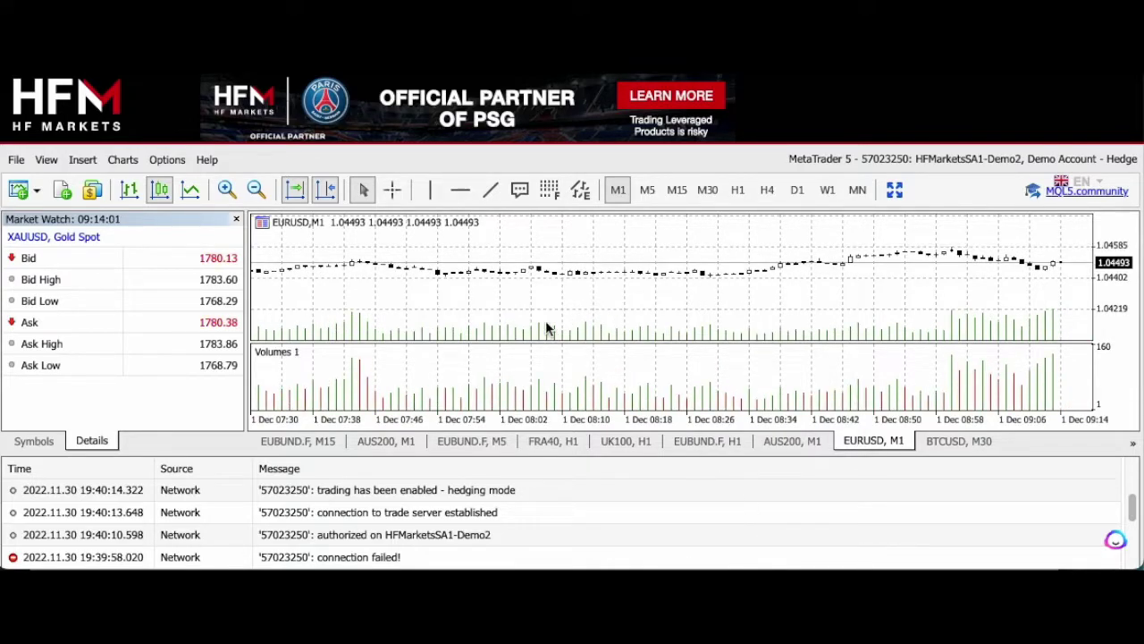
pyautogui.click(232, 191)
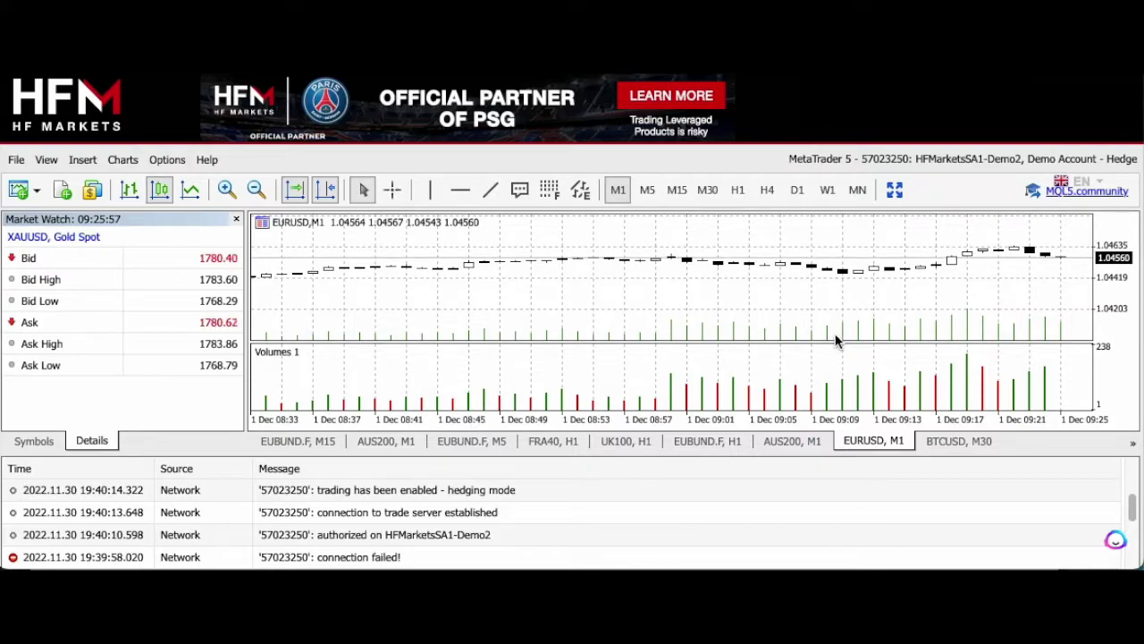
# - Switch to the BTCUSD M30 chart and browse the Insert > Indicators > Trend list
pyautogui.click(948, 441)
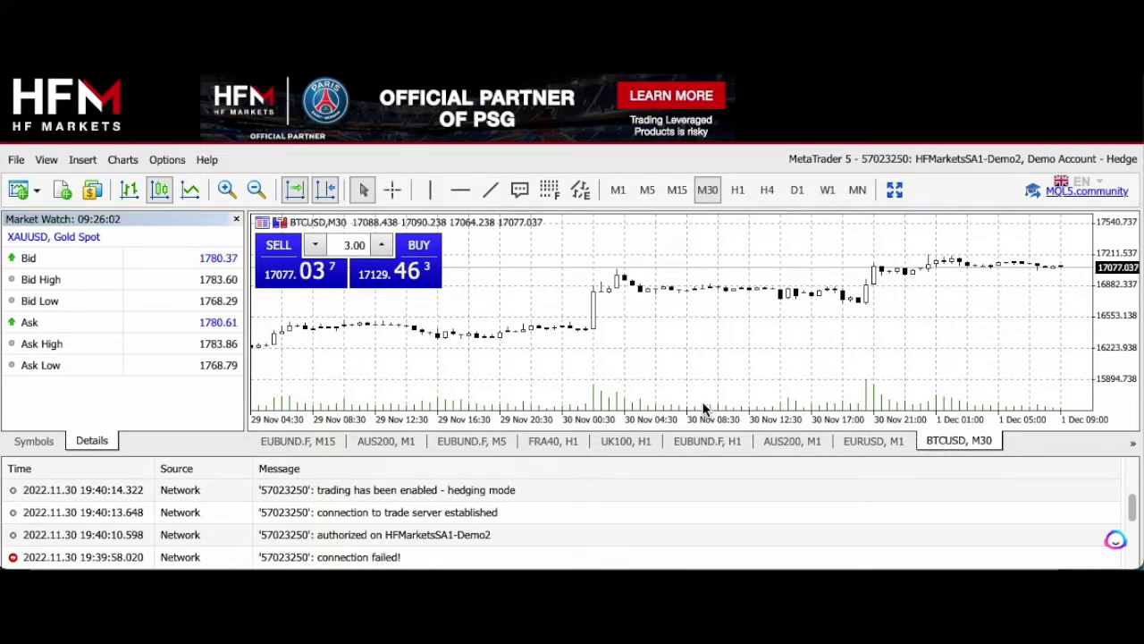
pyautogui.click(81, 161)
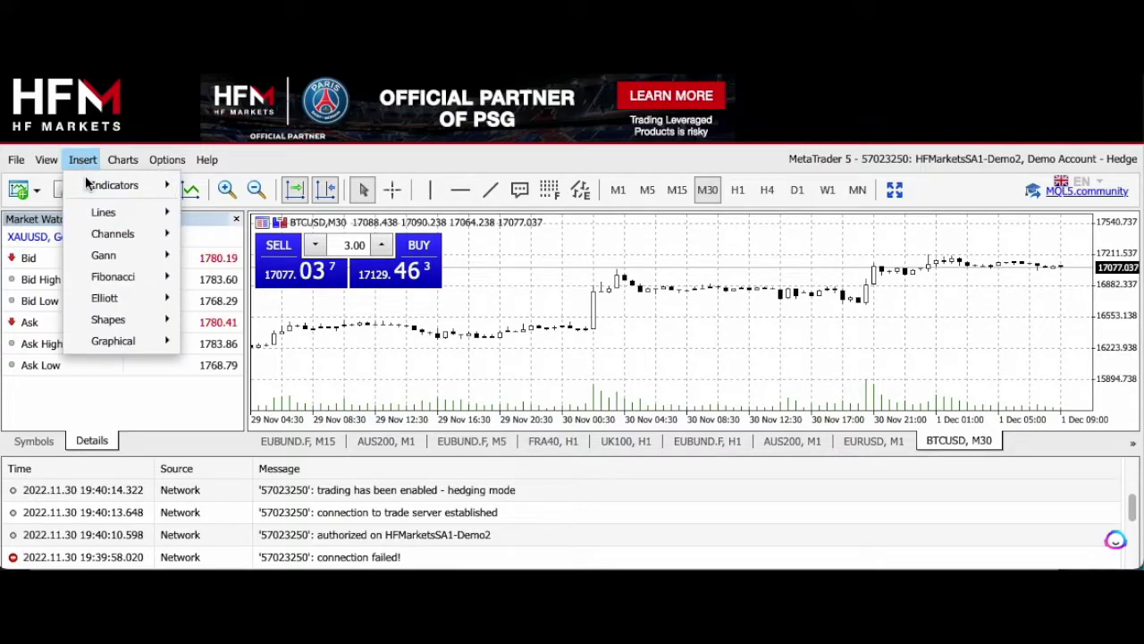
pyautogui.moveTo(86, 178)
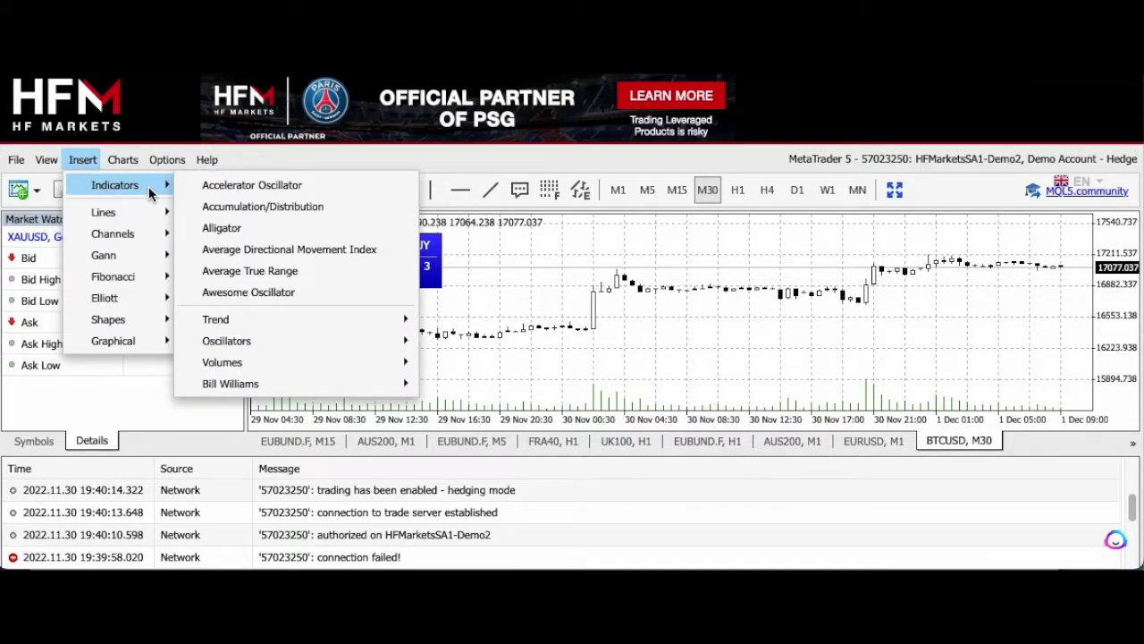
pyautogui.moveTo(252, 319)
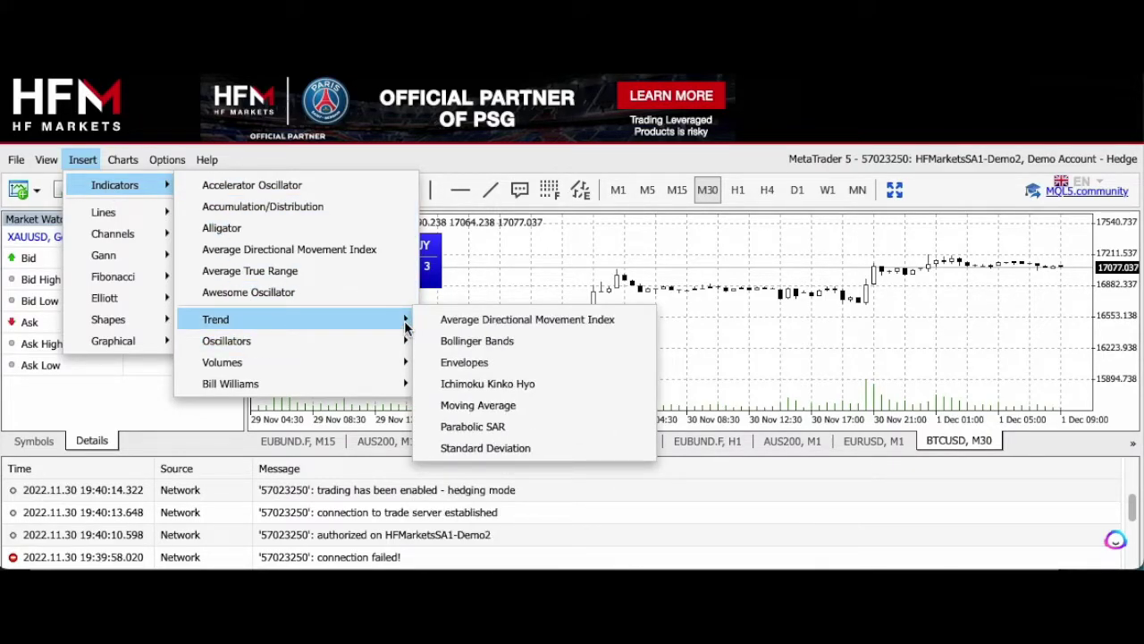
pyautogui.moveTo(403, 340)
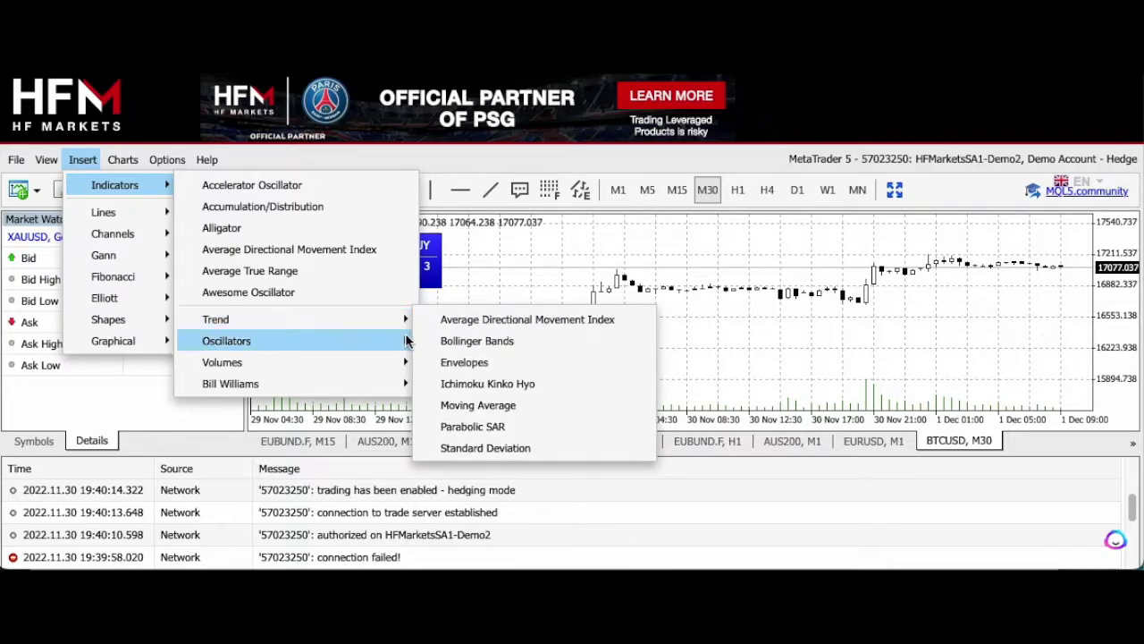
pyautogui.moveTo(400, 361)
pyautogui.moveTo(396, 383)
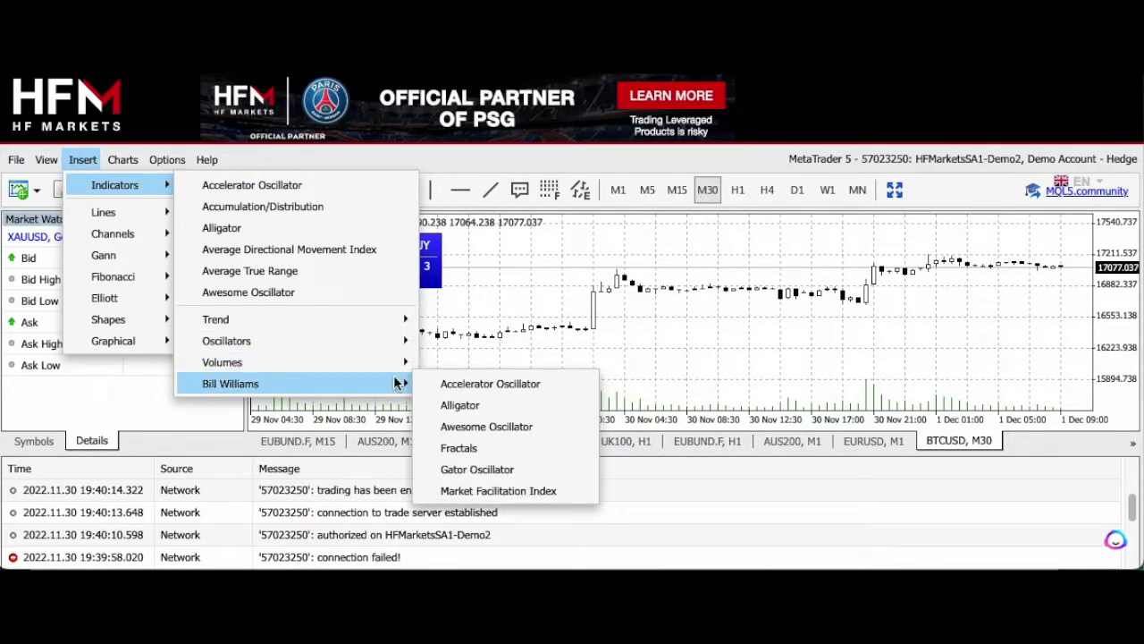
pyautogui.moveTo(399, 319)
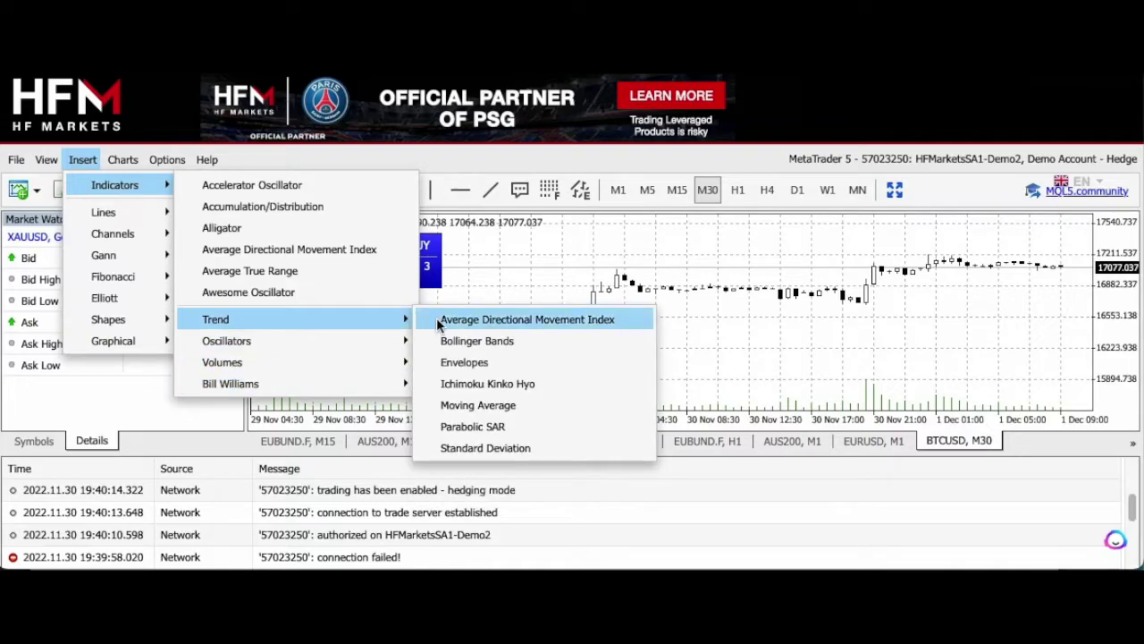
# - Set up a Moving Average on BTCUSD with period 14, Exponential method on Close
pyautogui.click(455, 408)
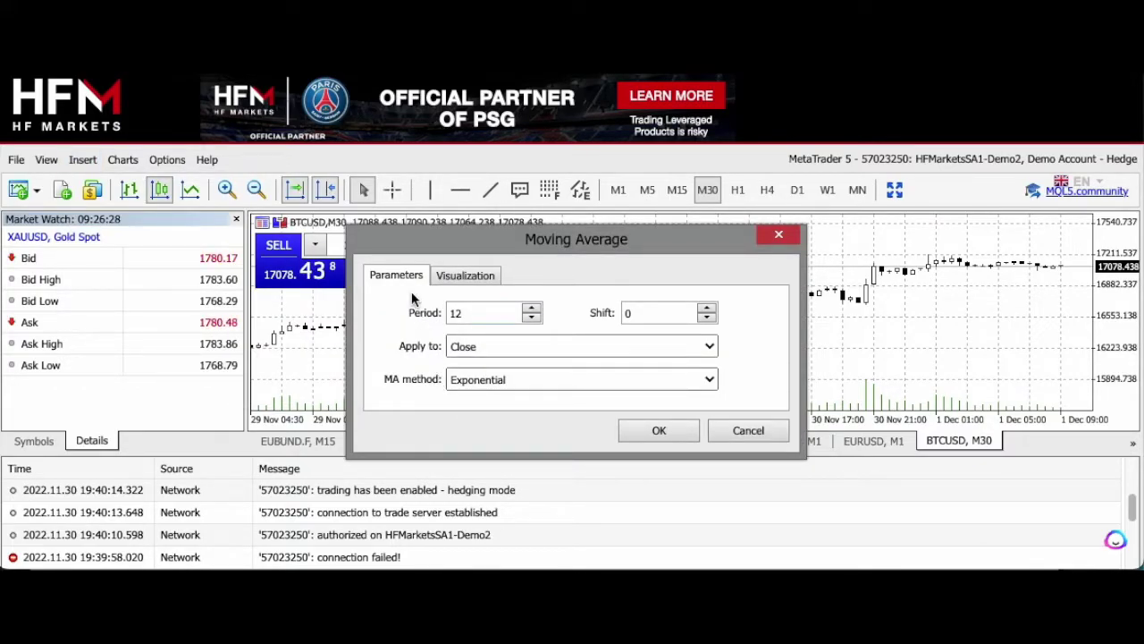
pyautogui.doubleClick(455, 313)
pyautogui.click(518, 317)
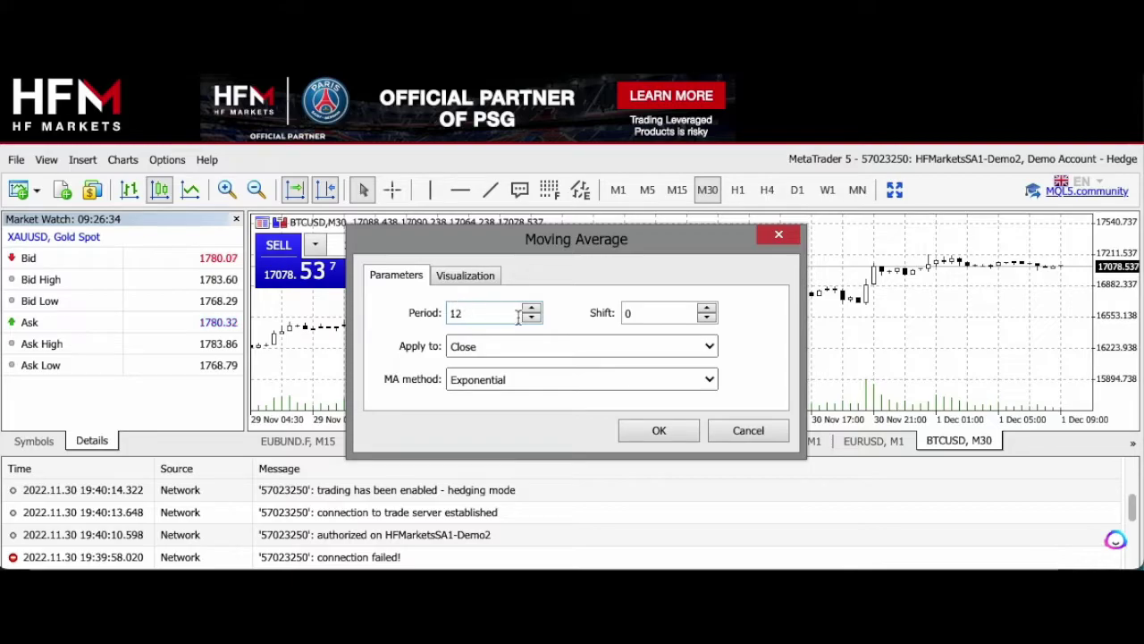
pyautogui.click(531, 310)
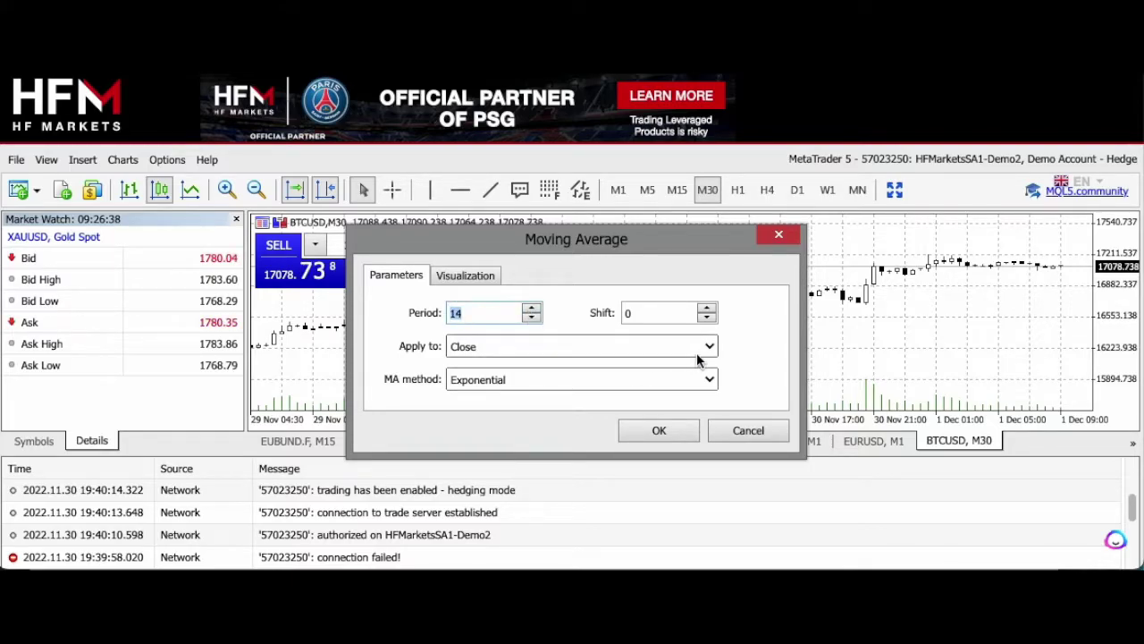
pyautogui.click(710, 380)
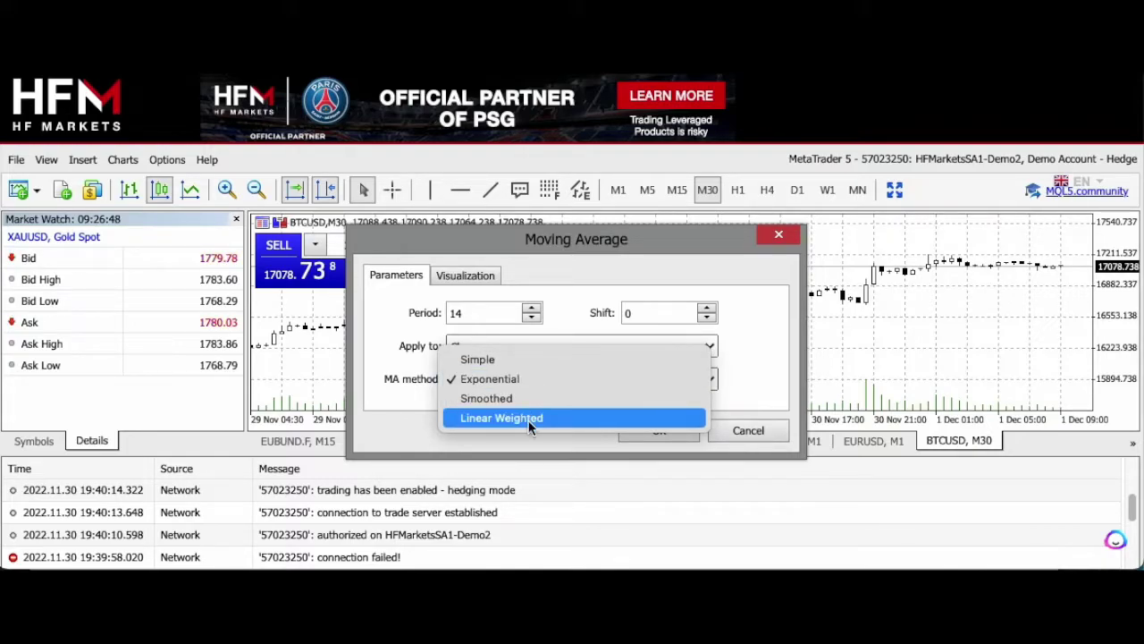
pyautogui.click(528, 378)
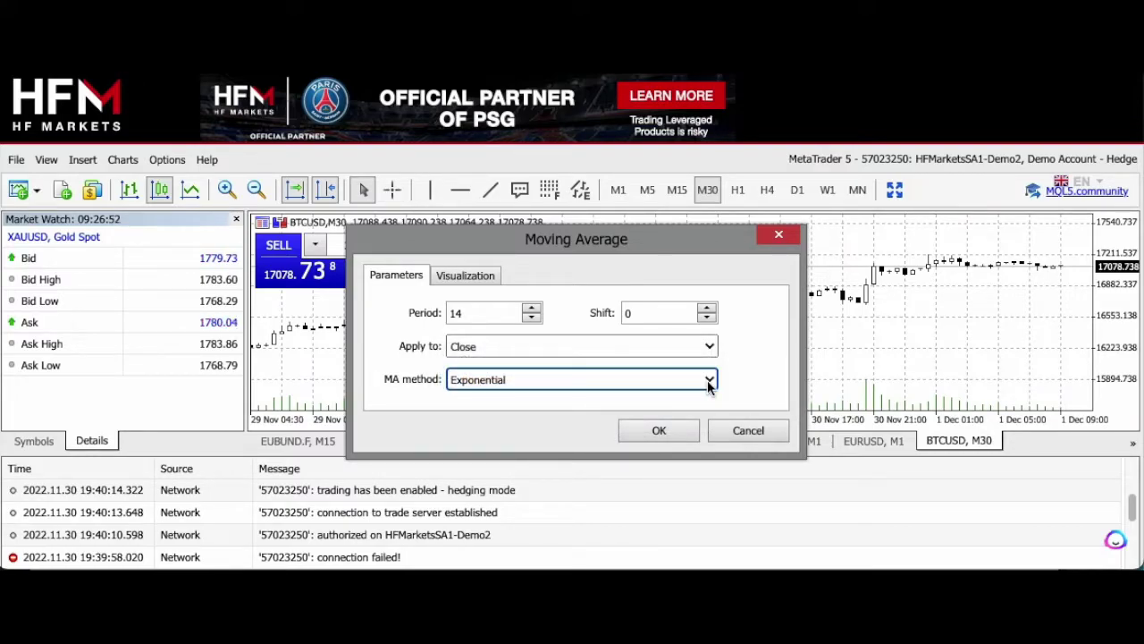
pyautogui.click(460, 277)
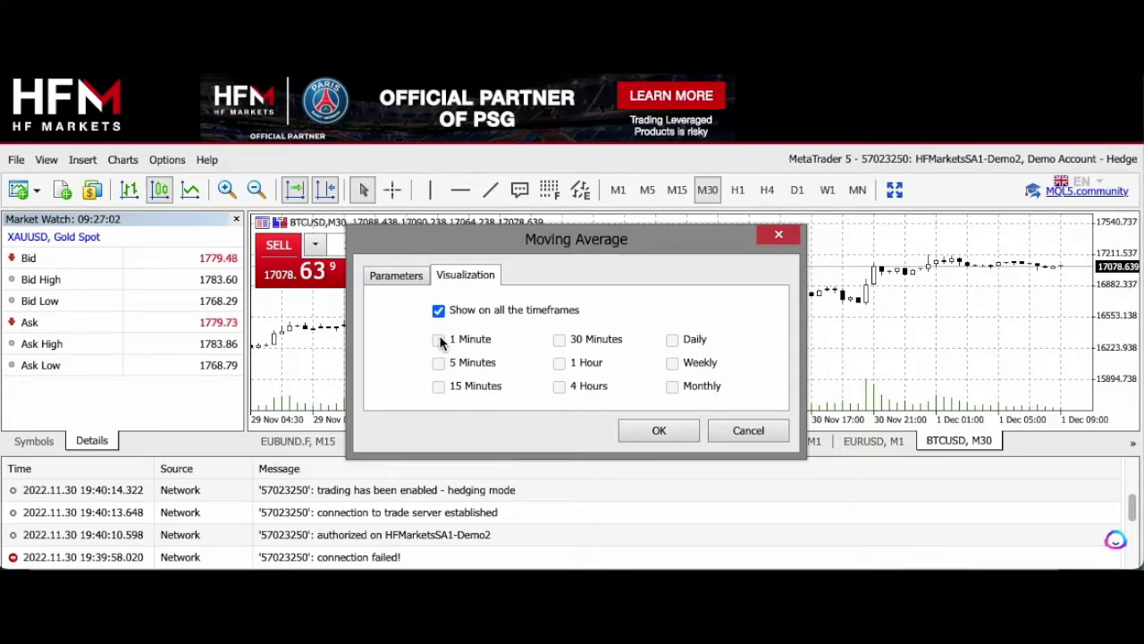
# - Keep the 14-period EMA shown on all timeframes and apply it to the BTCUSD chart
pyautogui.click(440, 311)
pyautogui.click(439, 340)
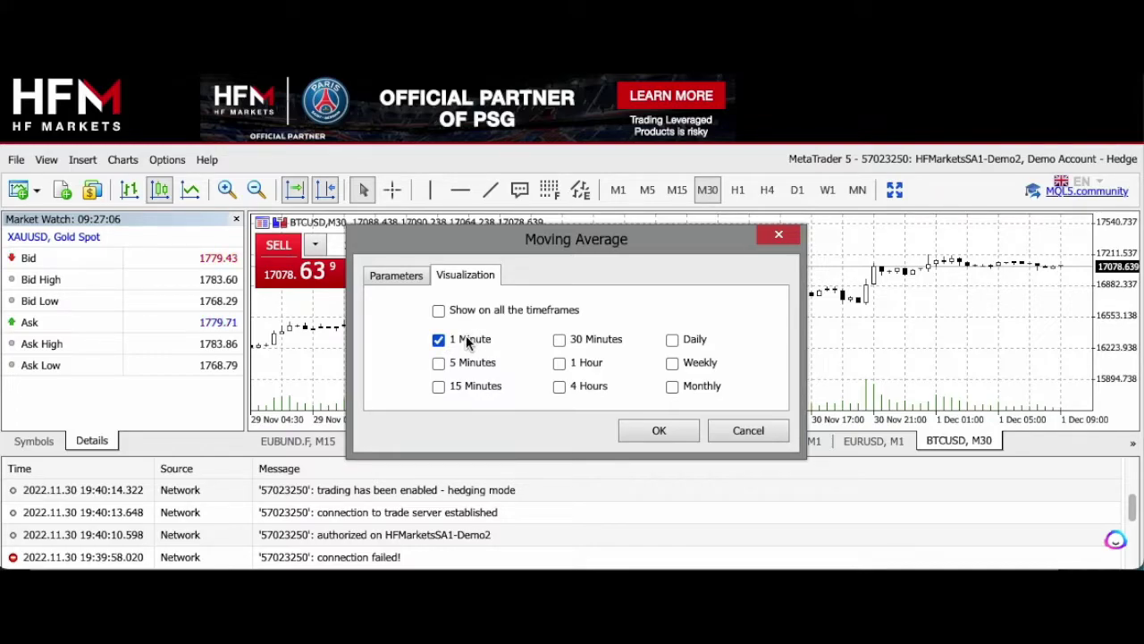
pyautogui.click(439, 311)
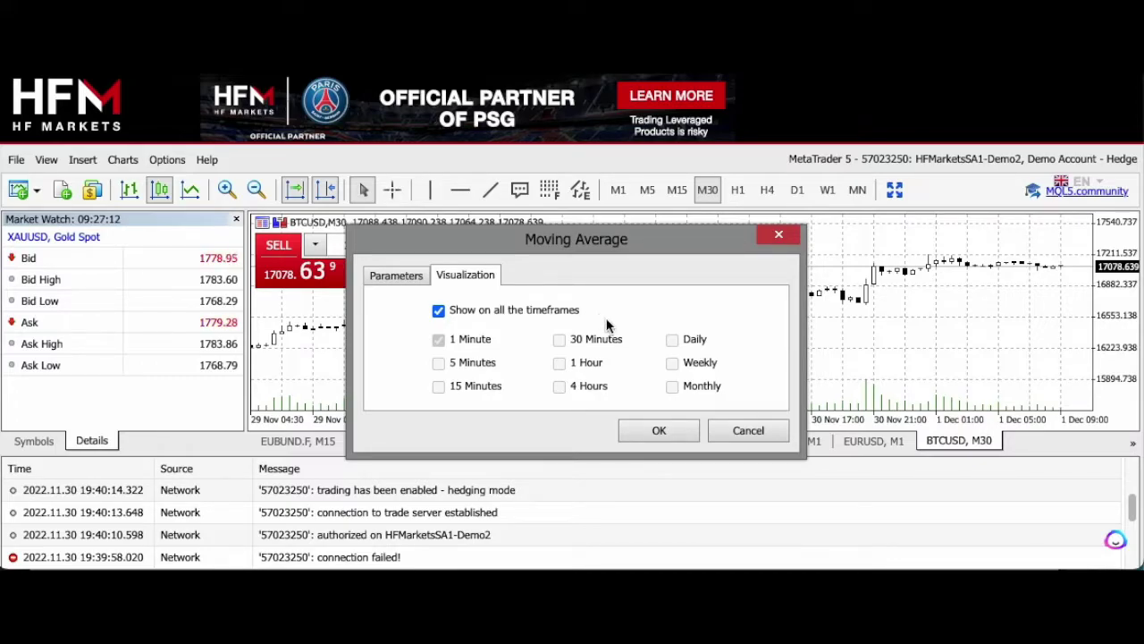
pyautogui.click(393, 277)
pyautogui.click(661, 432)
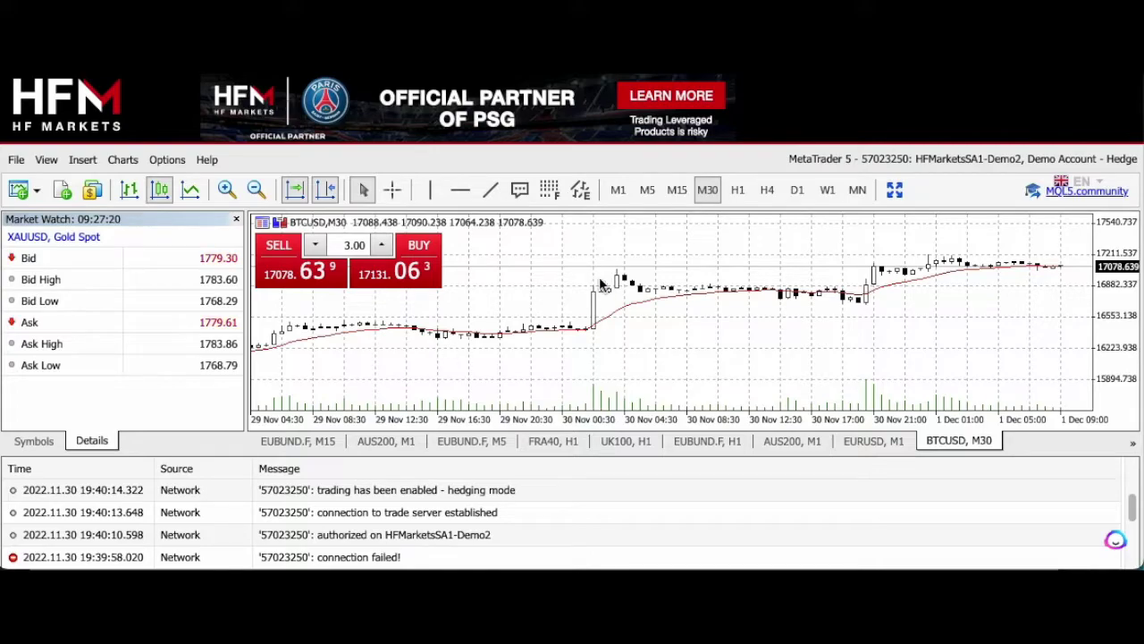
# - Change the Moving Average period to 12 from the chart's Indicators List
pyautogui.rightClick(563, 266)
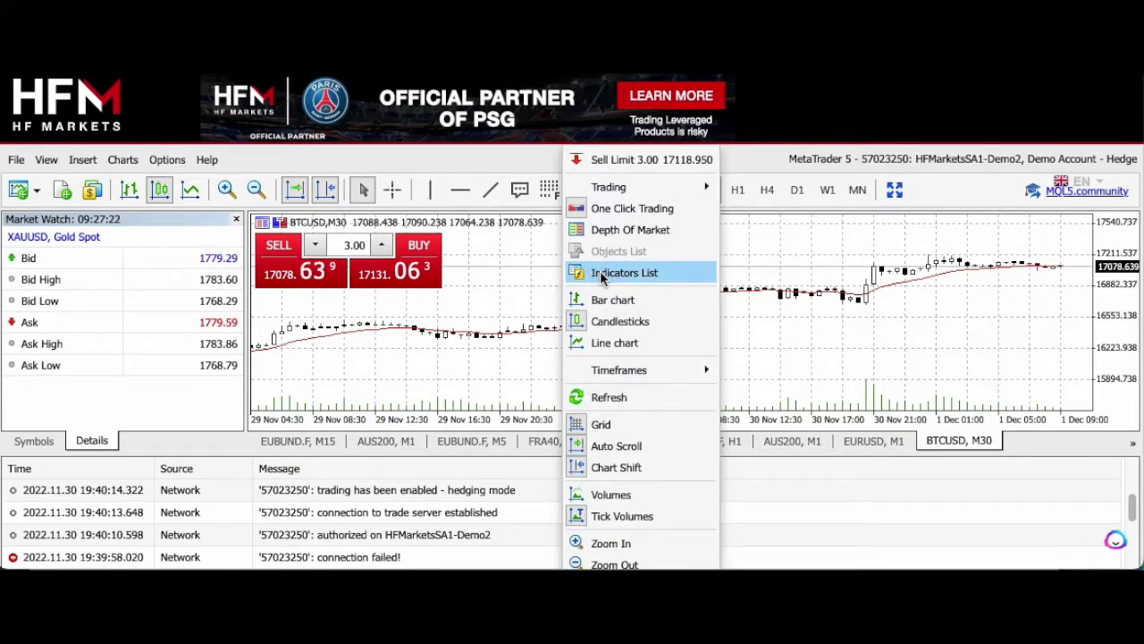
pyautogui.click(602, 275)
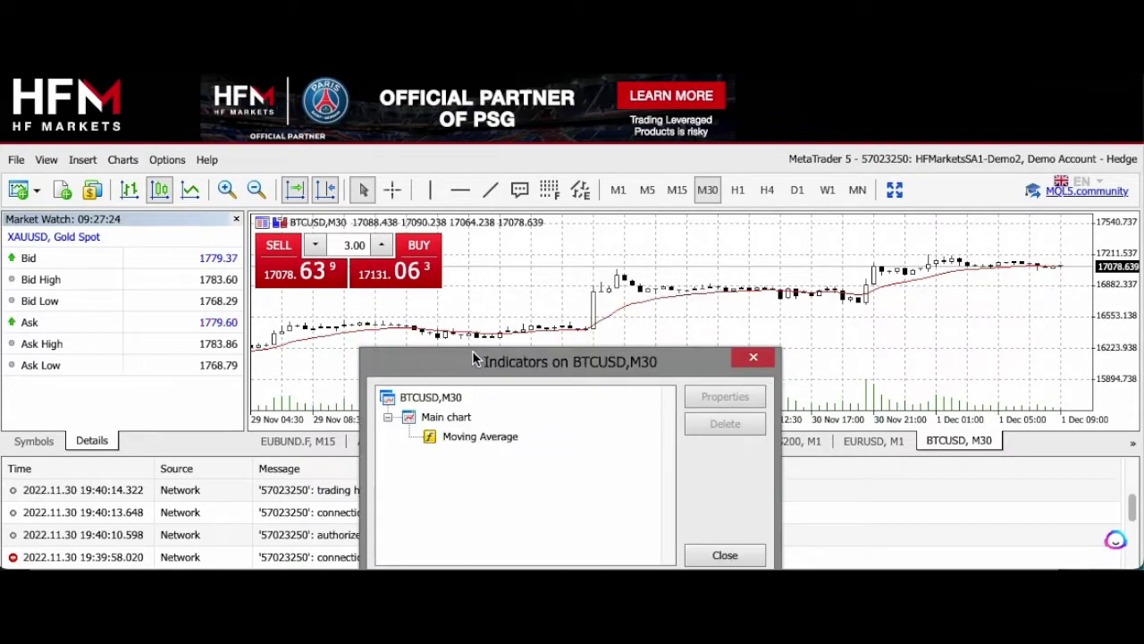
pyautogui.moveTo(477, 359); pyautogui.dragTo(502, 217)
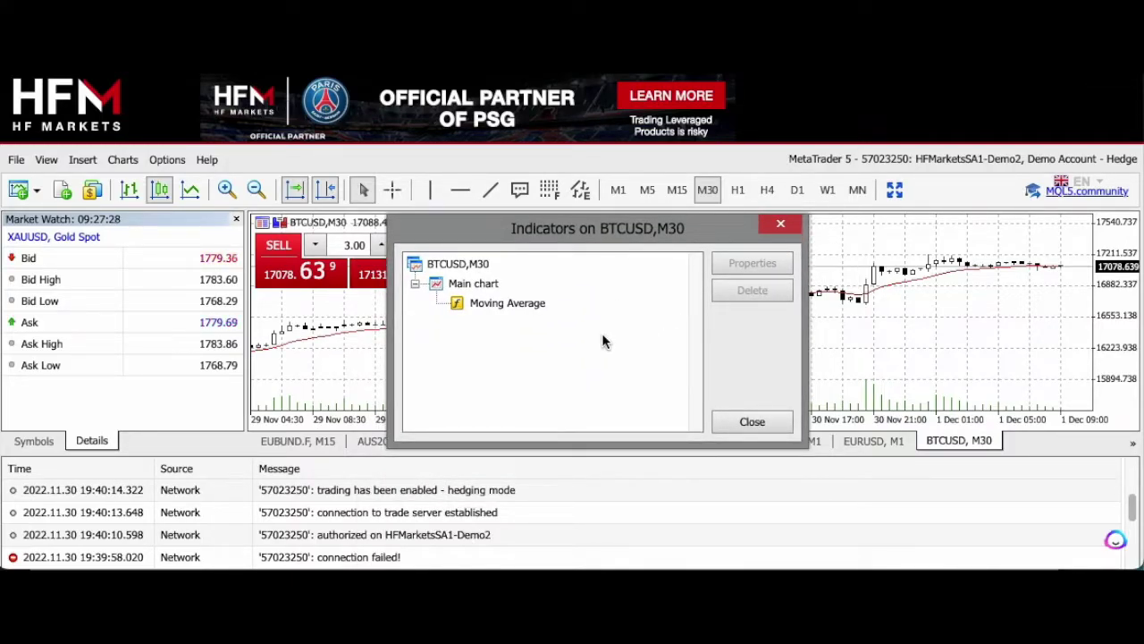
pyautogui.click(506, 308)
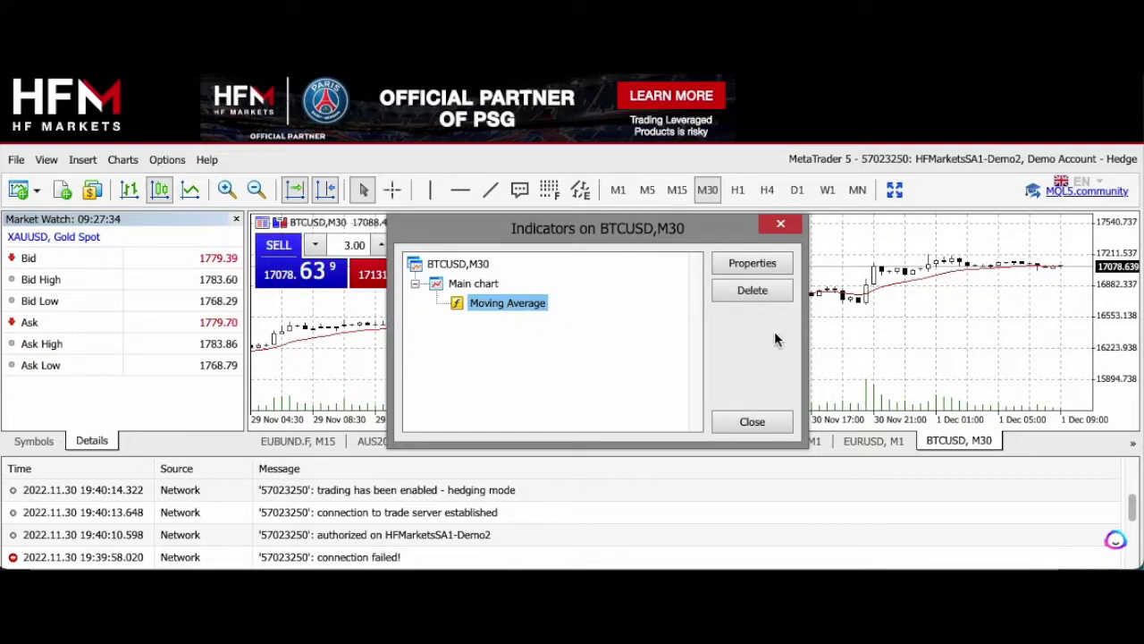
pyautogui.click(756, 265)
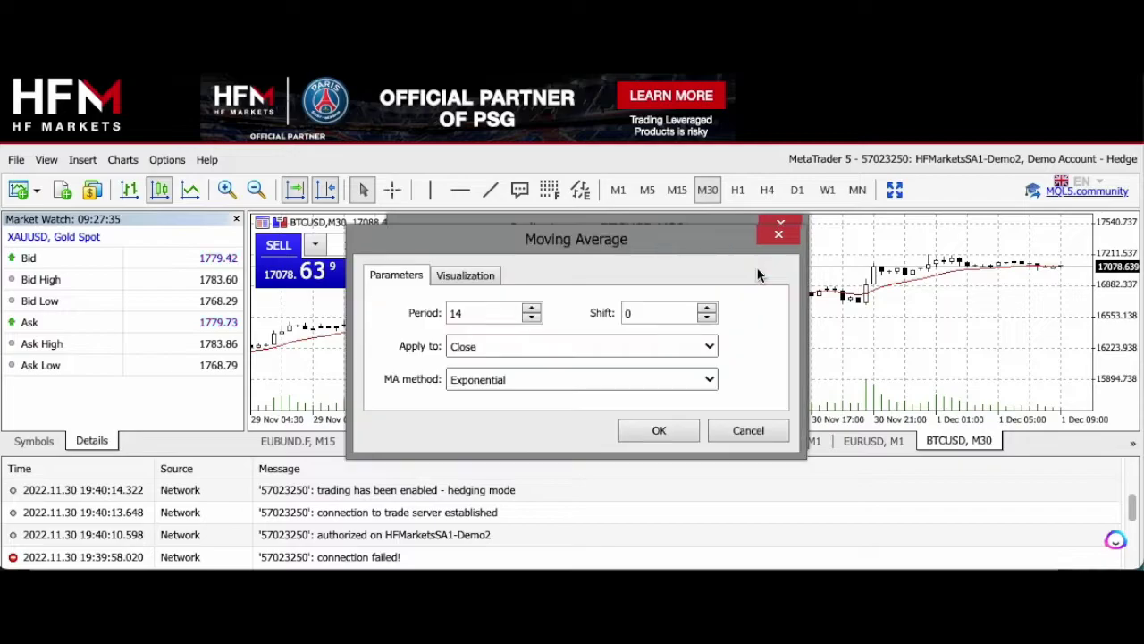
pyautogui.click(531, 318)
pyautogui.click(531, 318)
pyautogui.click(660, 432)
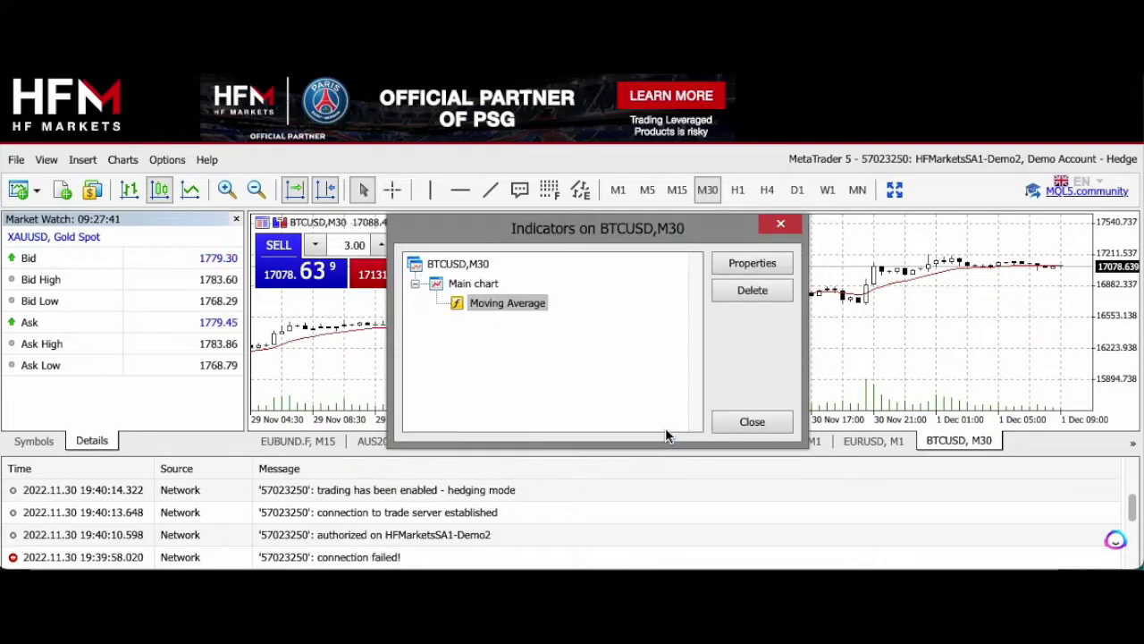
# - Delete the Moving Average from the chart and close the Indicators List
pyautogui.click(501, 304)
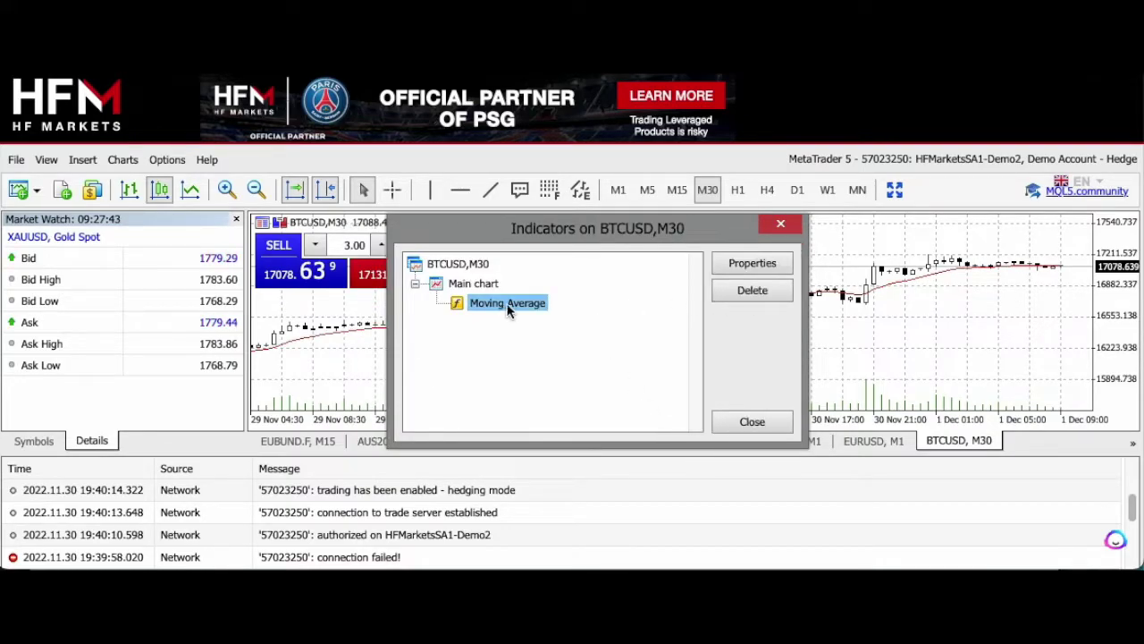
pyautogui.click(749, 295)
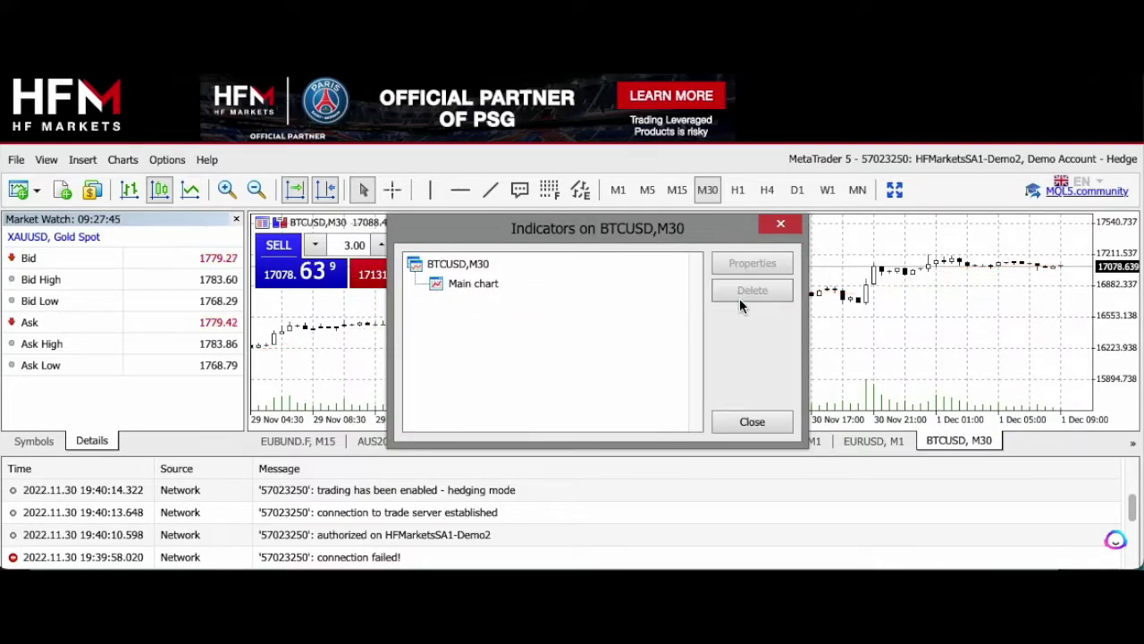
pyautogui.click(762, 421)
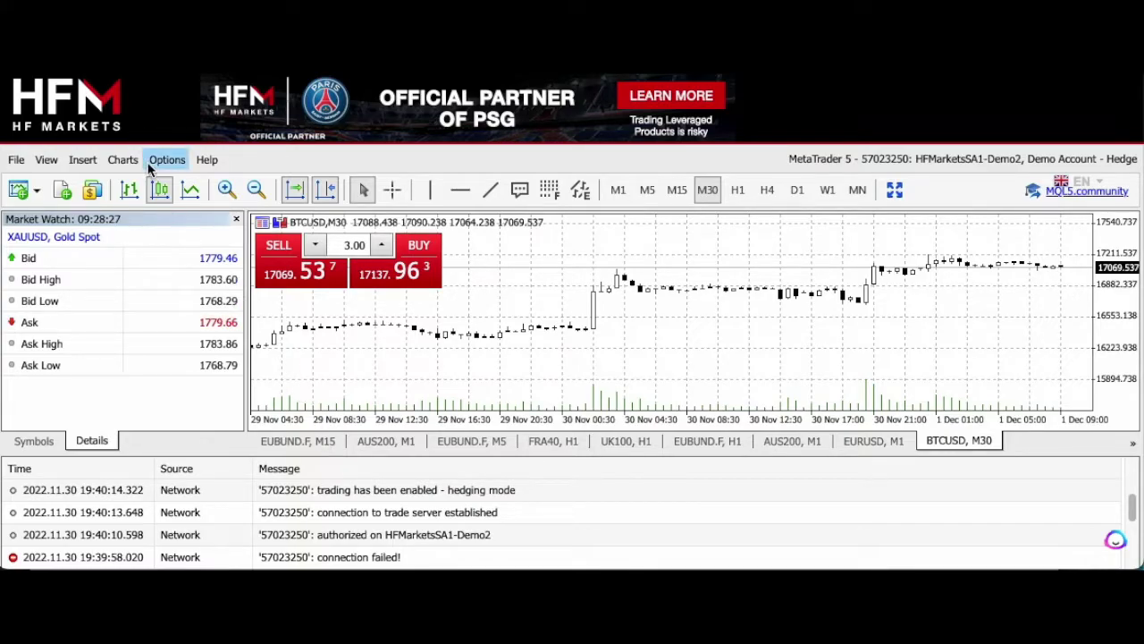
pyautogui.click(83, 161)
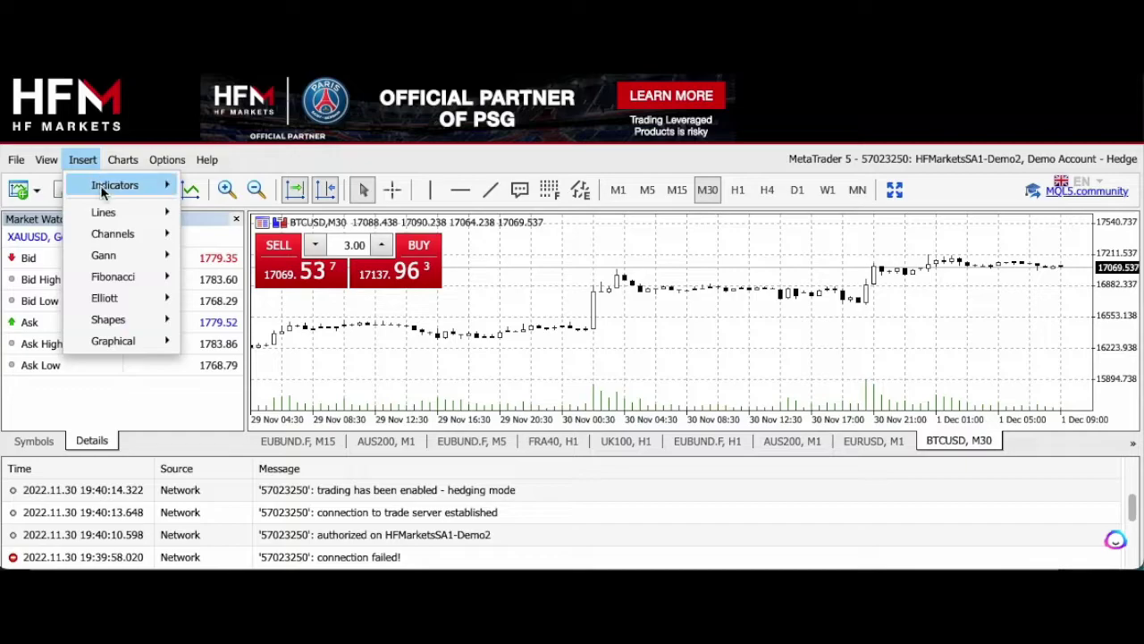
# - Insert the Volumes indicator with a fixed minimum of 1 in a subwindow below BTCUSD
pyautogui.moveTo(123, 195)
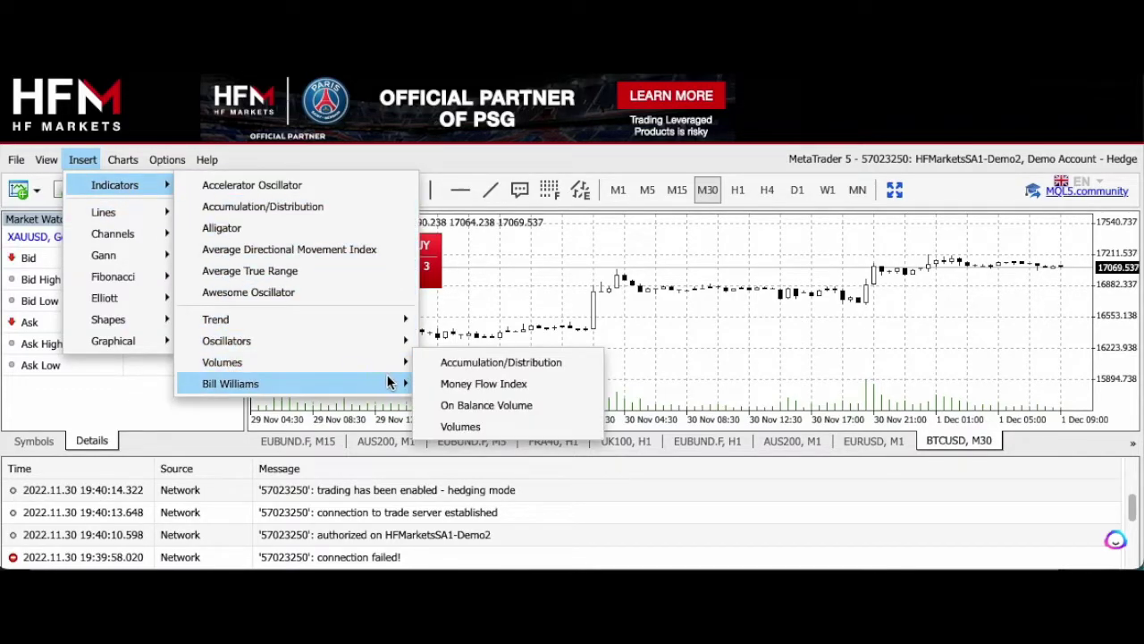
pyautogui.click(457, 427)
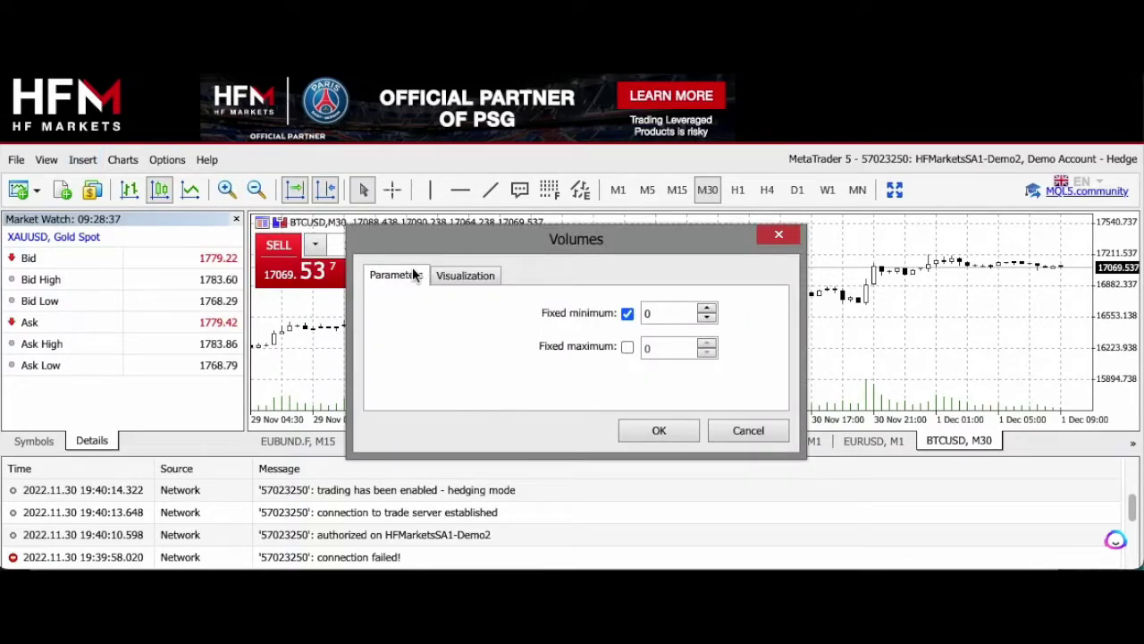
pyautogui.click(460, 276)
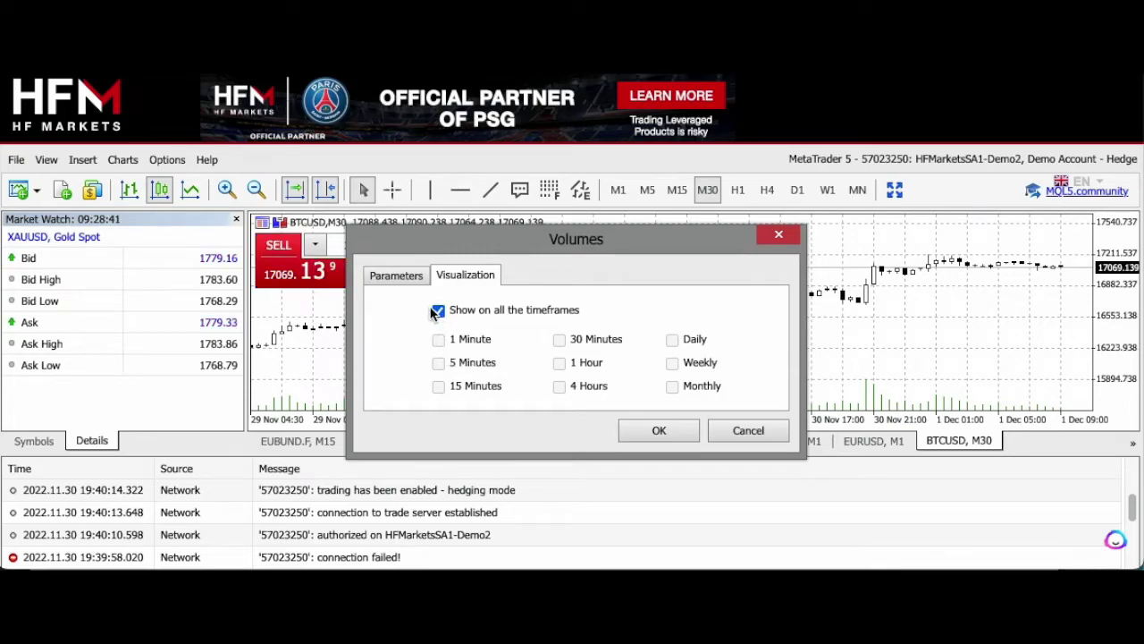
pyautogui.click(404, 277)
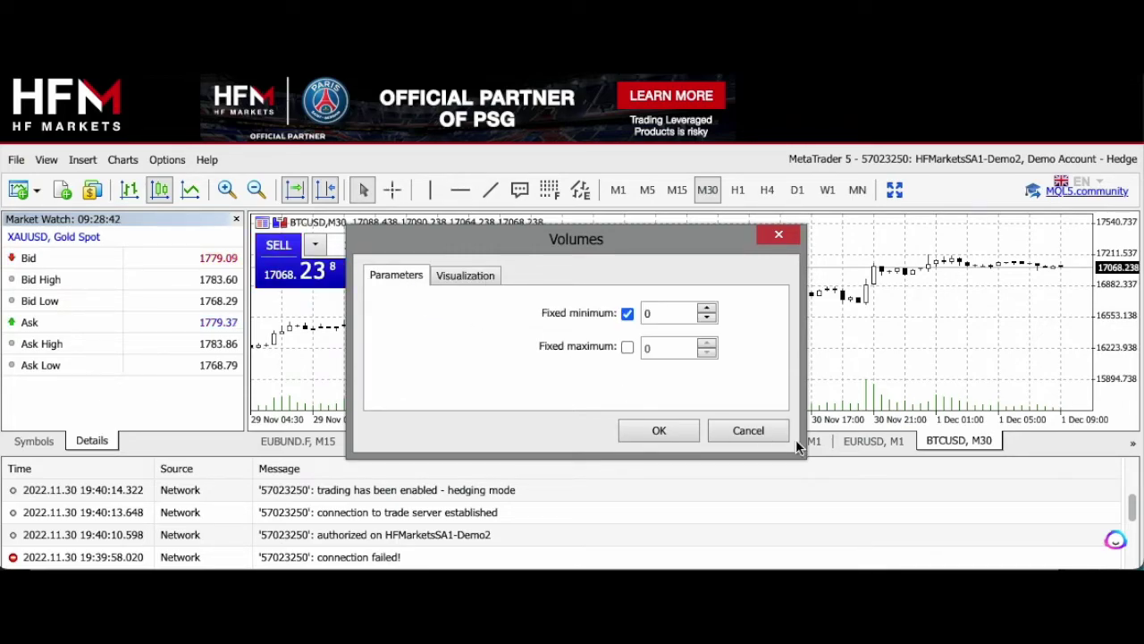
pyautogui.click(706, 308)
pyautogui.click(655, 431)
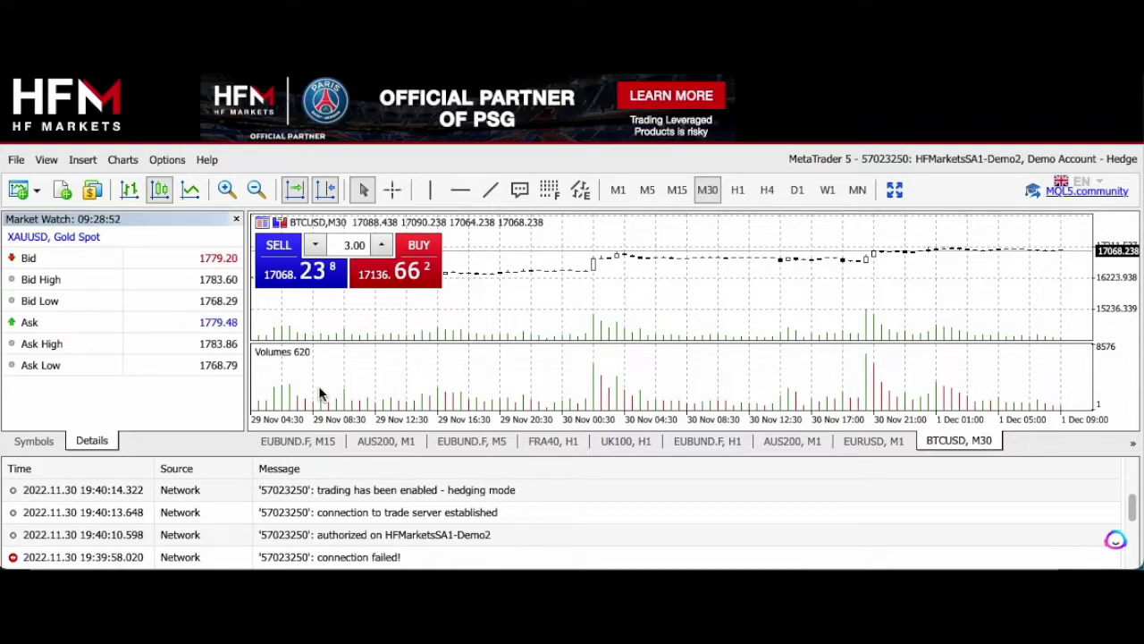
# - Delete the Volumes indicator from the BTCUSD M30 chart using the Indicators List
pyautogui.rightClick(518, 379)
pyautogui.rightClick(492, 373)
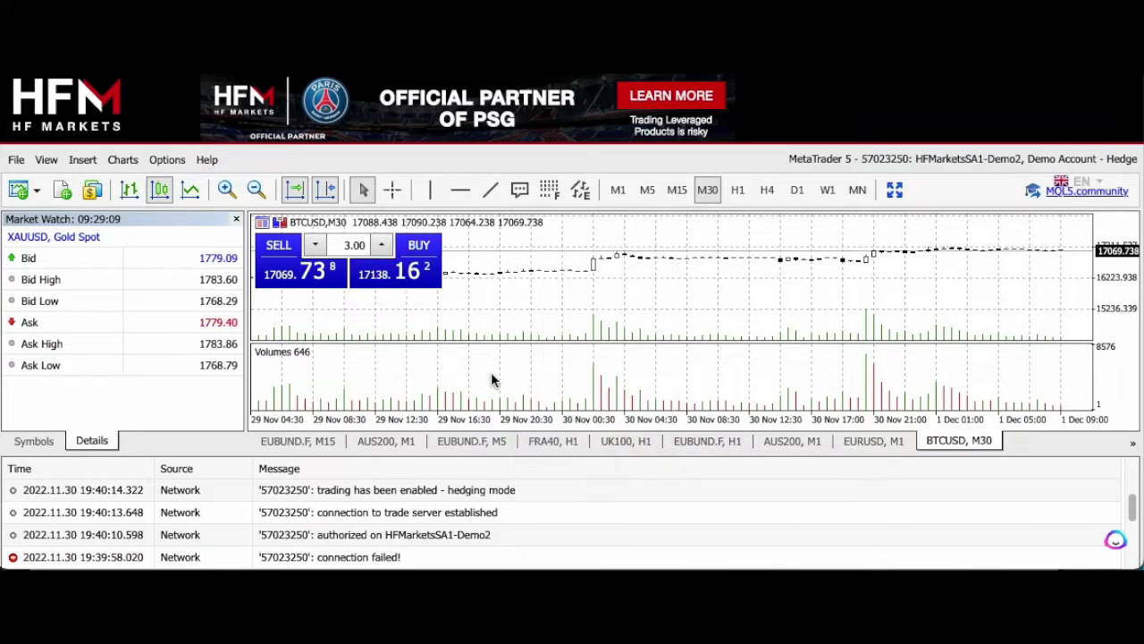
pyautogui.rightClick(491, 374)
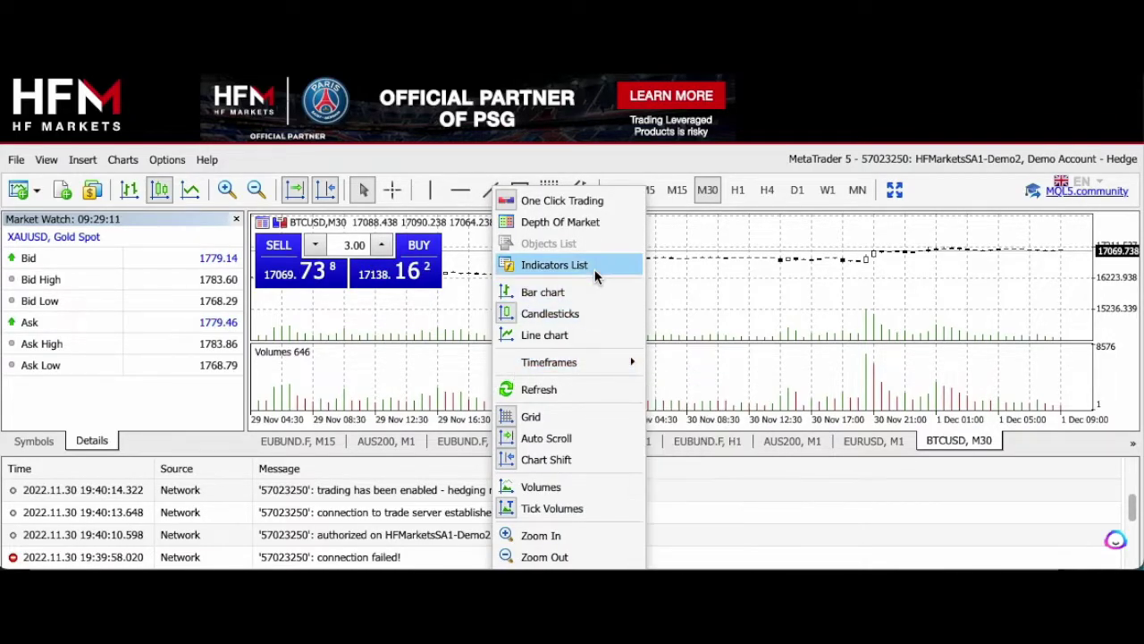
pyautogui.click(554, 265)
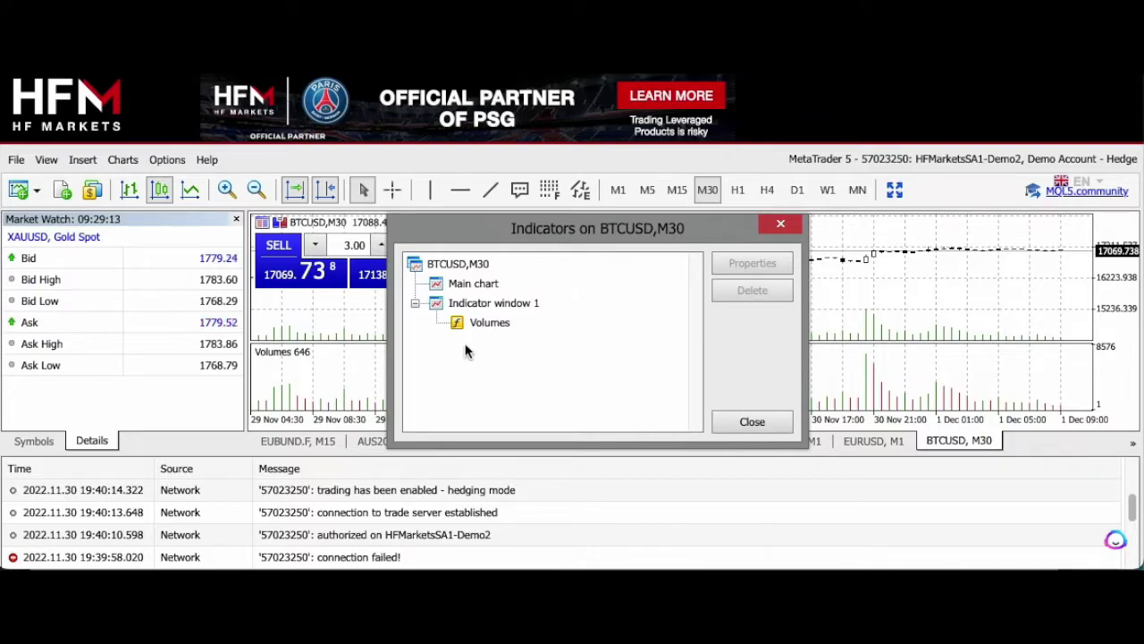
pyautogui.click(500, 327)
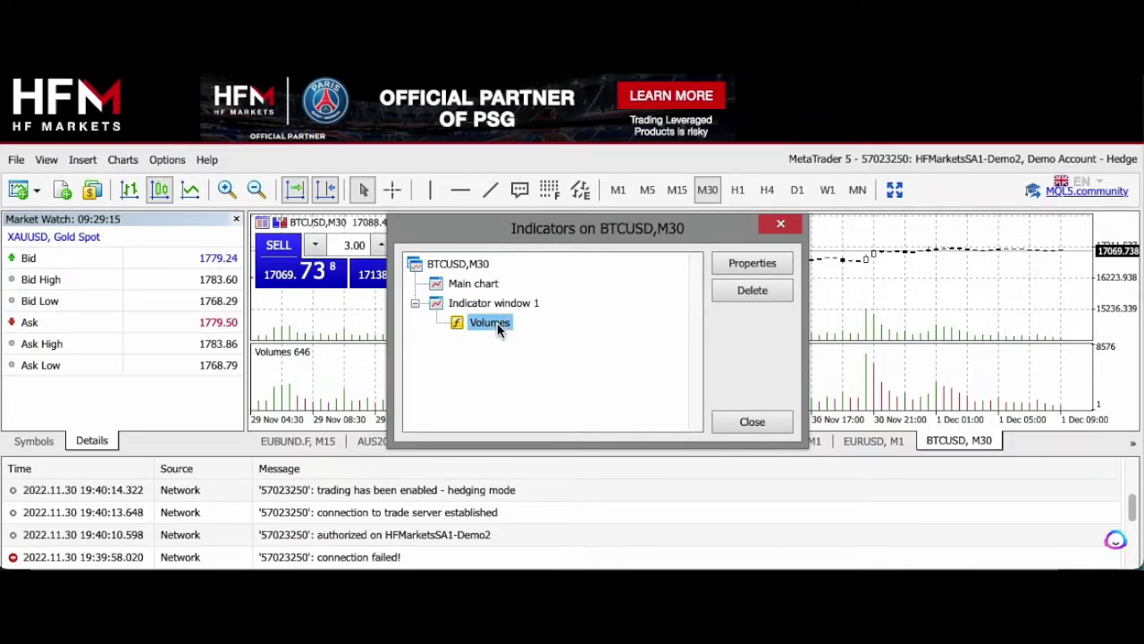
pyautogui.click(750, 293)
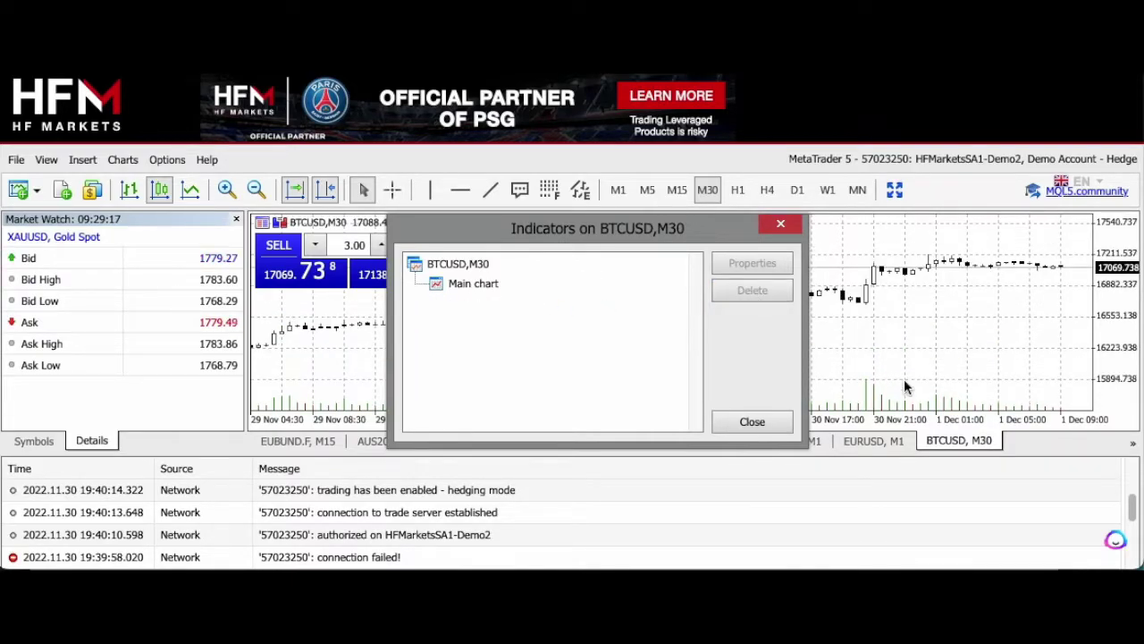
pyautogui.click(743, 423)
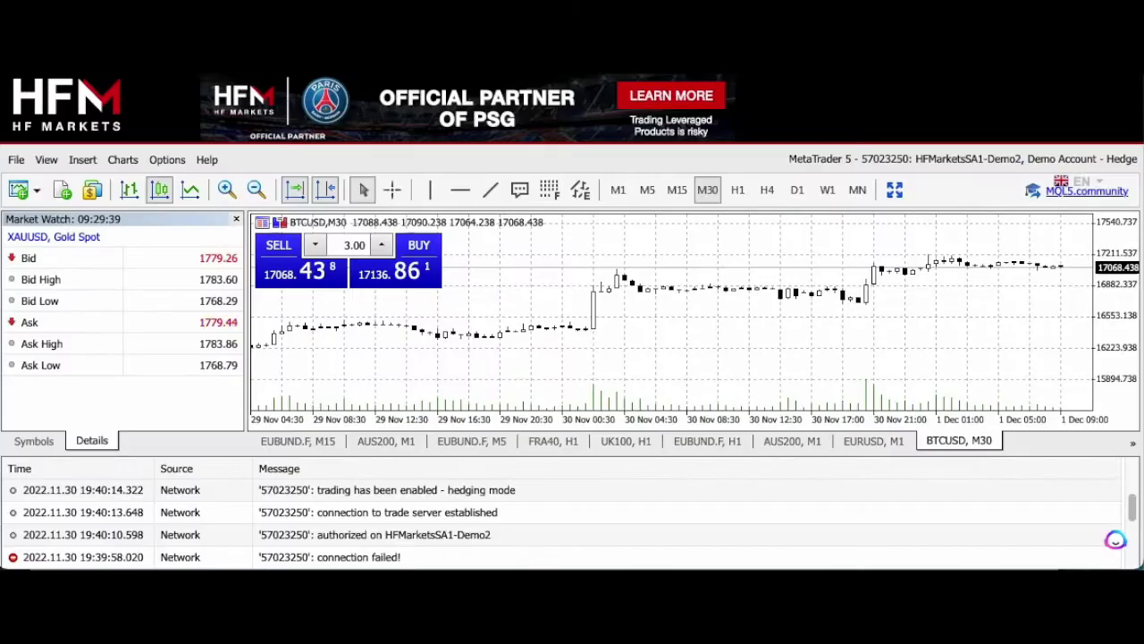
# - Sell 1 lot of ETHUSD by Market Execution, filled at 1279.515, and close the confirmation
pyautogui.click(63, 190)
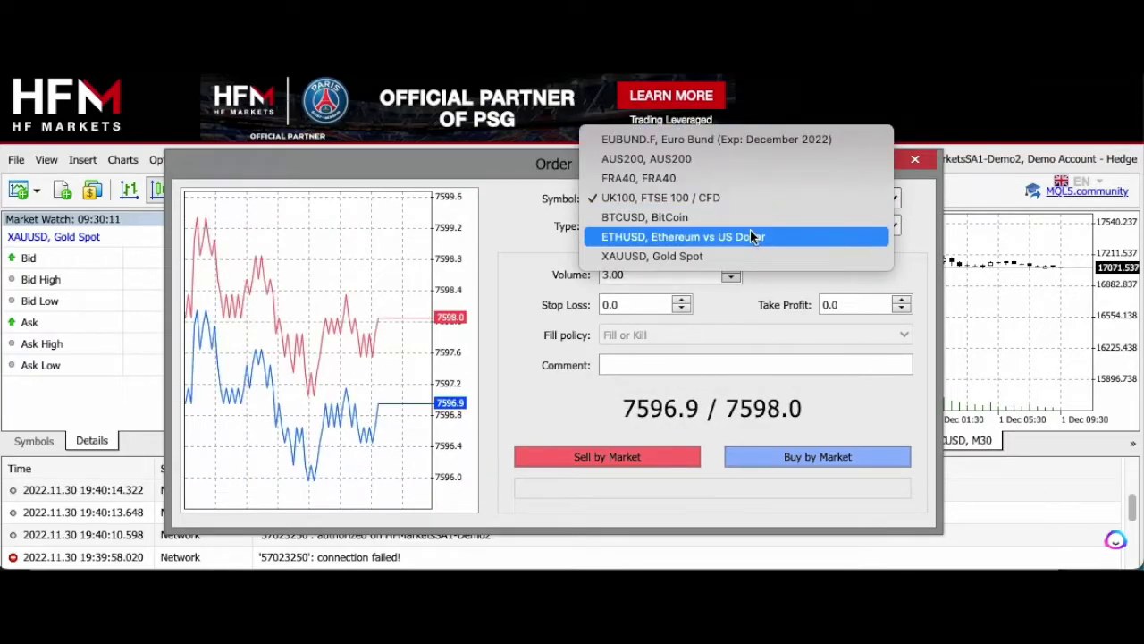
pyautogui.click(750, 238)
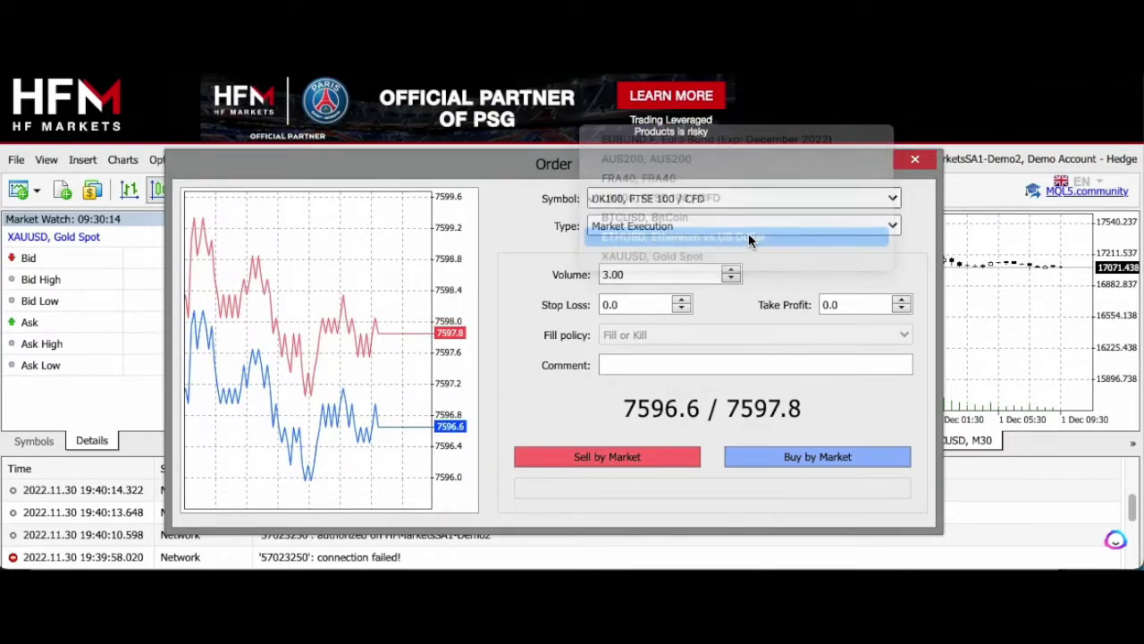
pyautogui.click(897, 227)
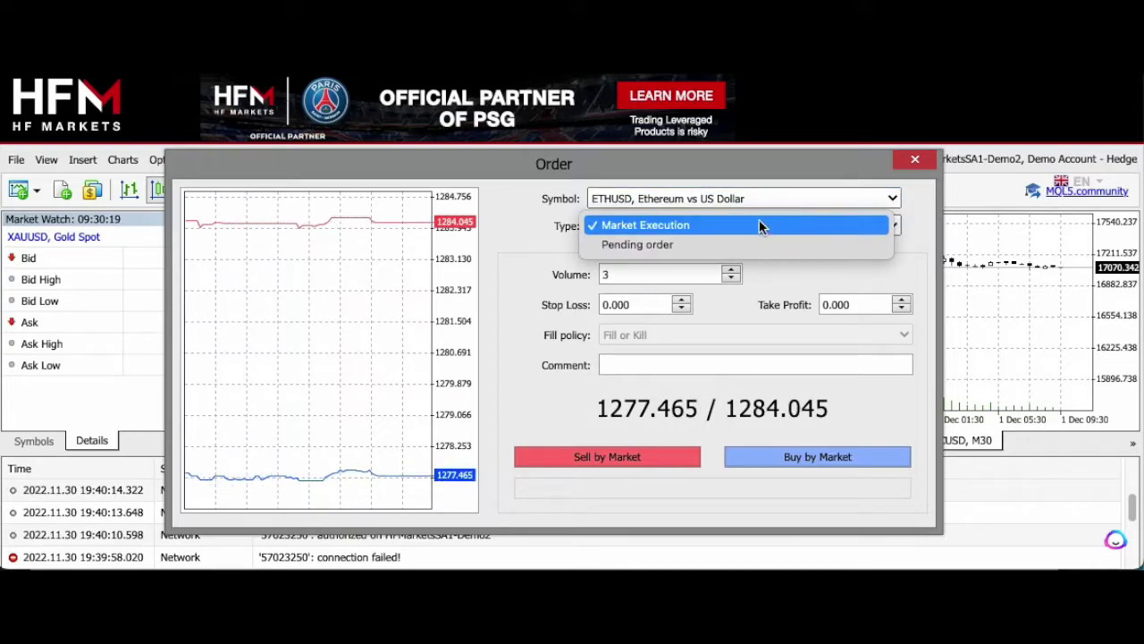
pyautogui.click(748, 225)
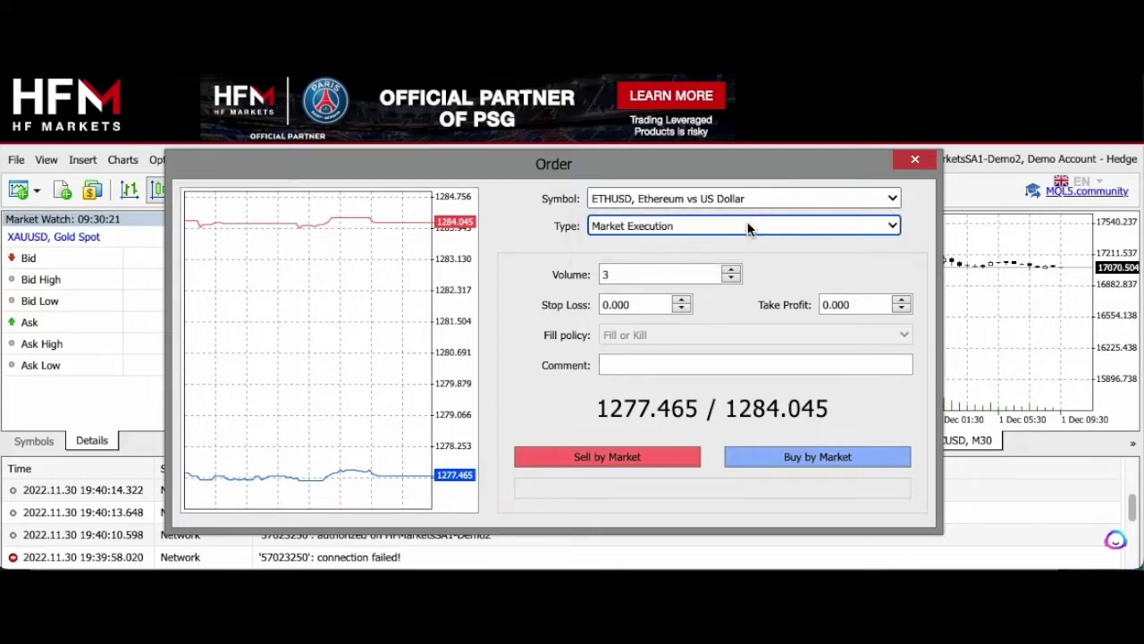
pyautogui.click(732, 279)
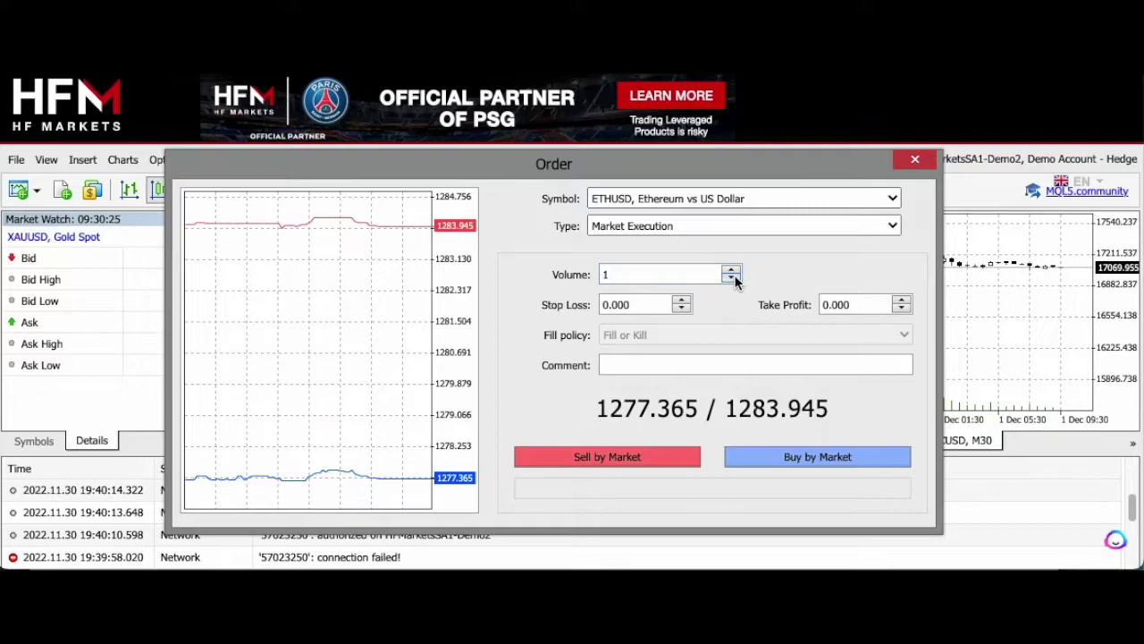
pyautogui.click(731, 279)
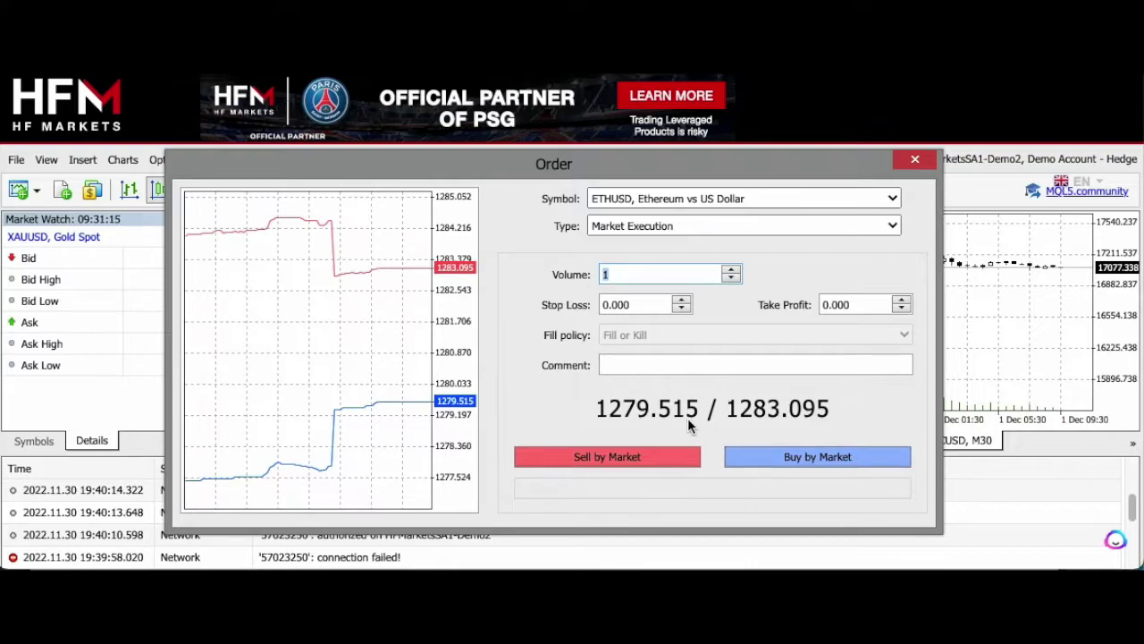
pyautogui.click(622, 456)
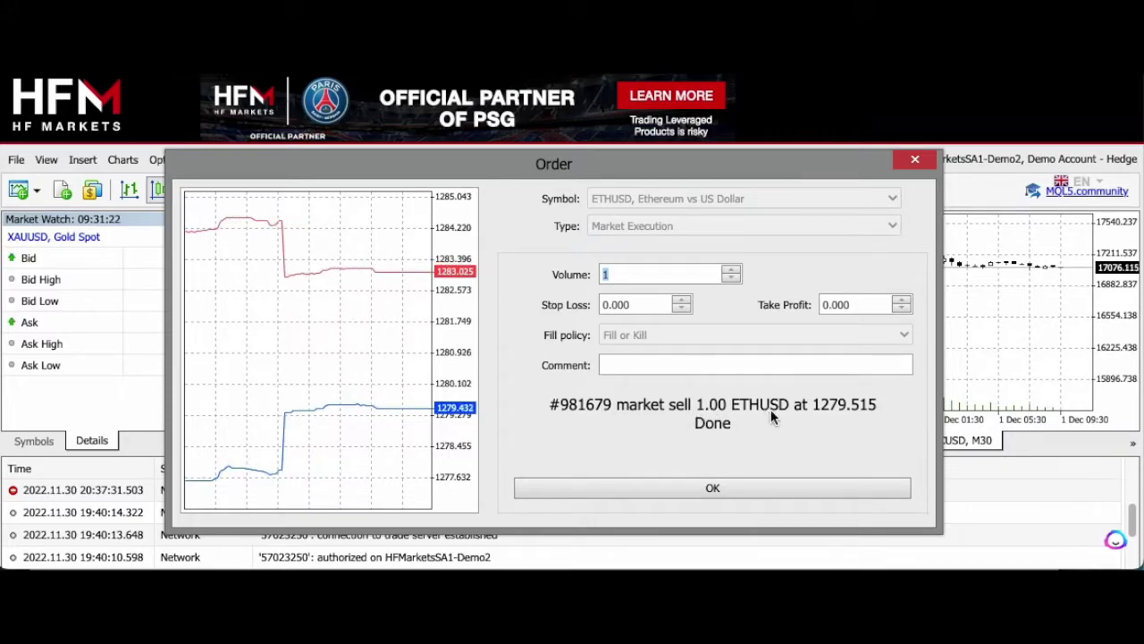
pyautogui.click(702, 486)
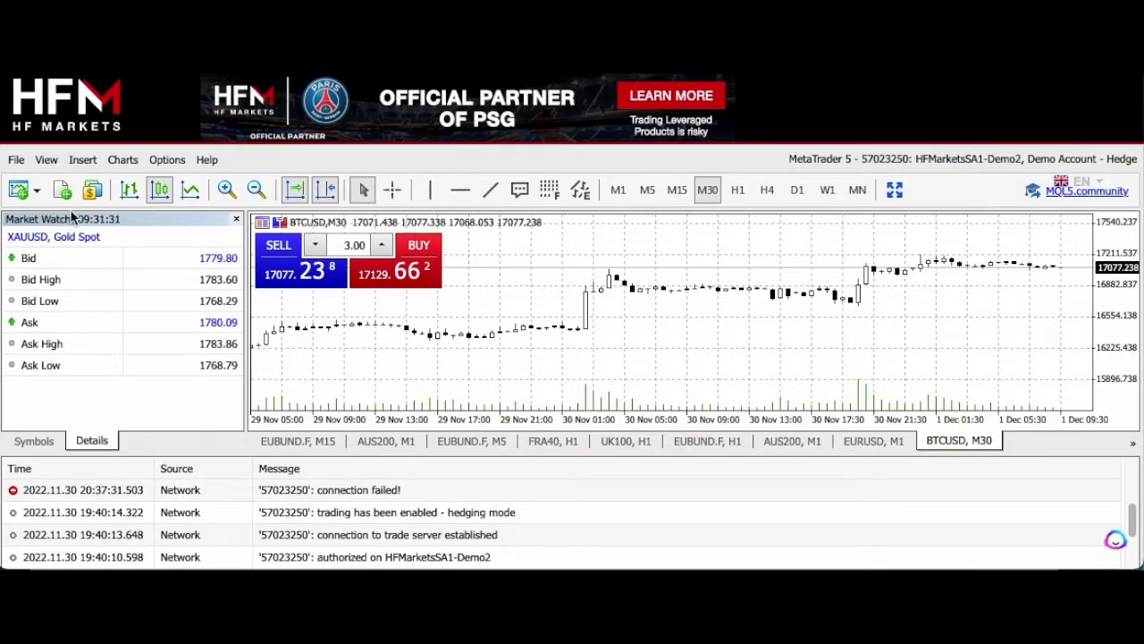
# - Open an ETHUSD H1 chart from the Market Watch Symbols list and set its quick-trade lot to 3
pyautogui.click(34, 440)
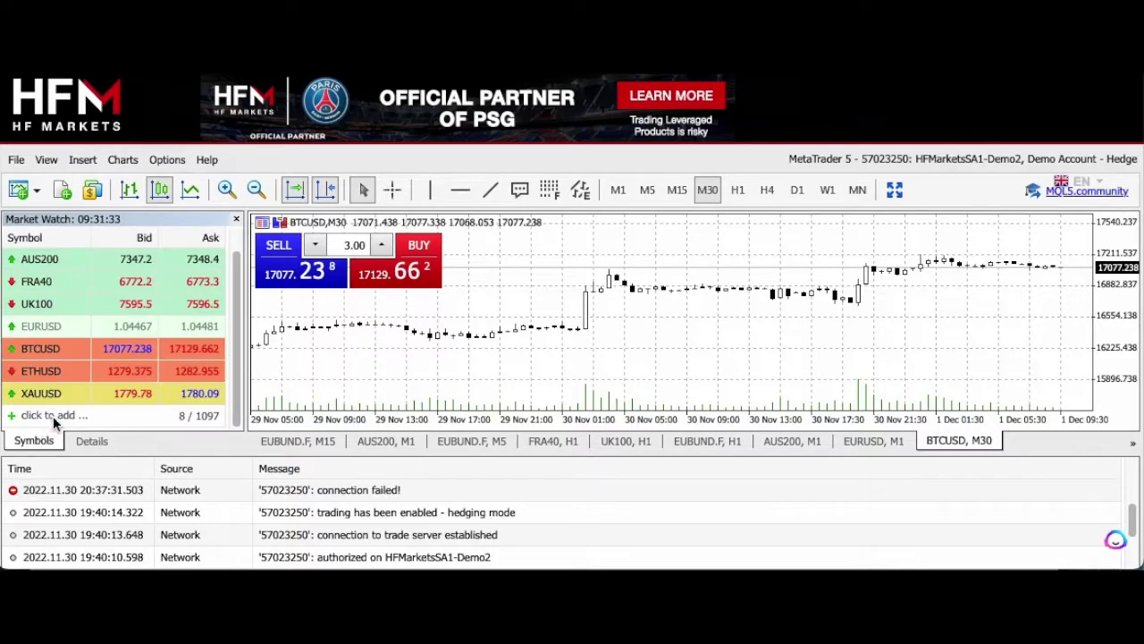
pyautogui.rightClick(63, 369)
pyautogui.click(125, 390)
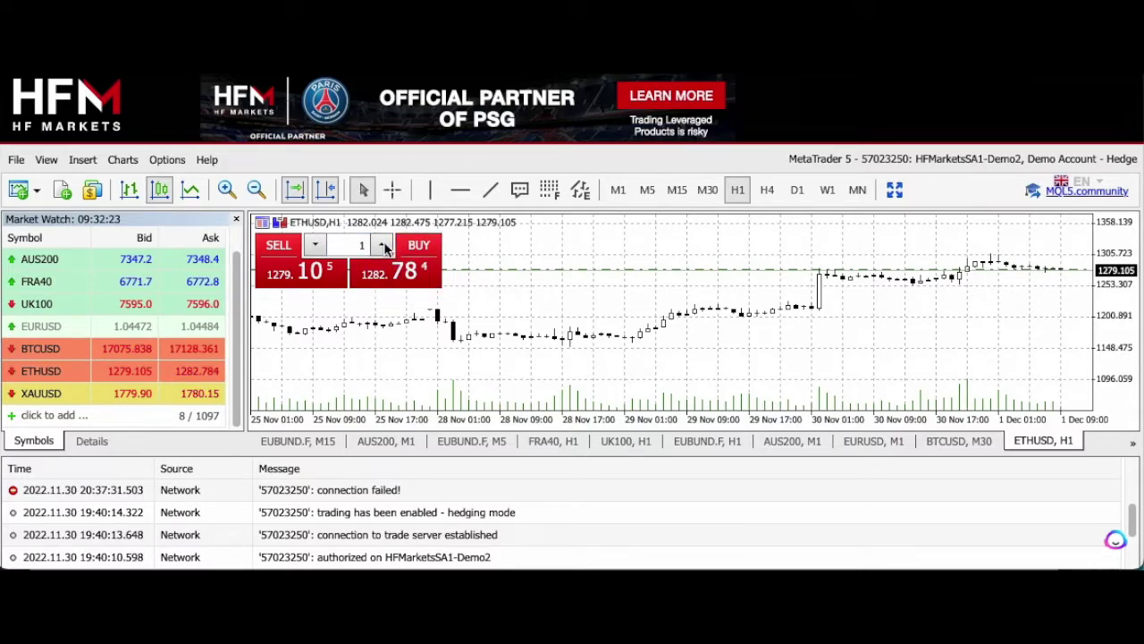
pyautogui.click(383, 247)
pyautogui.click(383, 247)
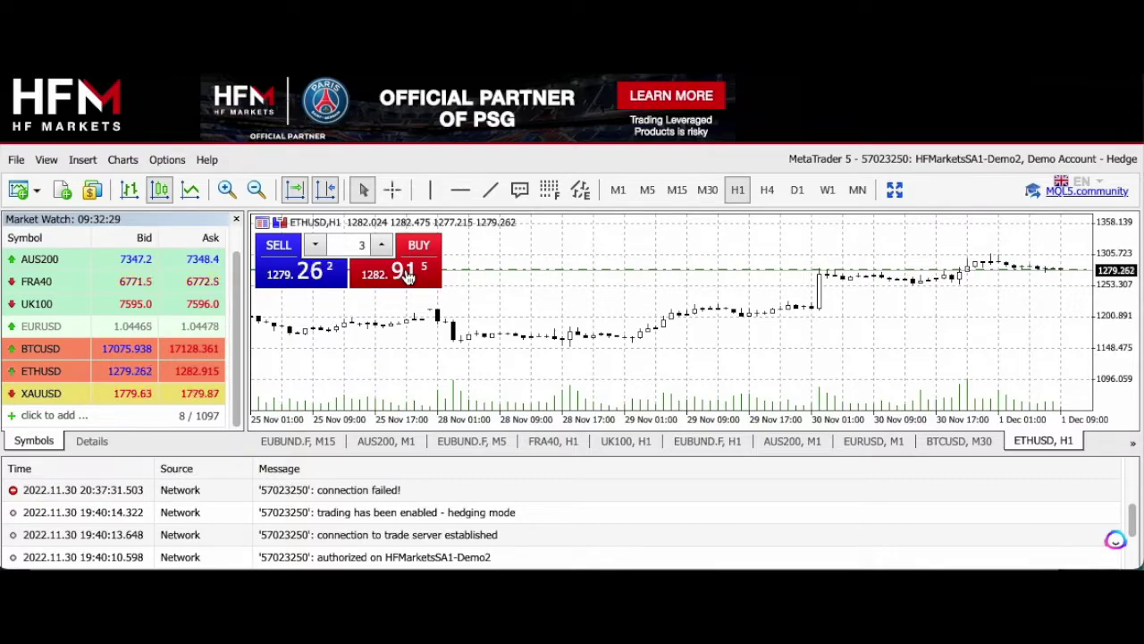
# - Accept the one-click trading terms shown after trying a one-click ETHUSD buy
pyautogui.click(406, 276)
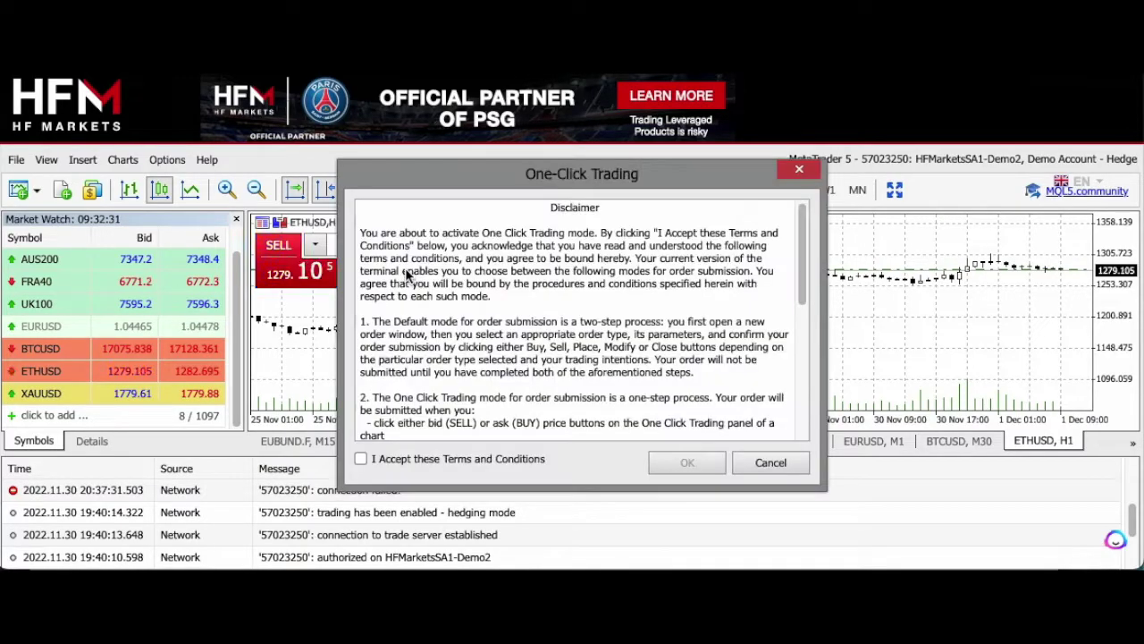
pyautogui.scroll(-5, 552, 370)
pyautogui.scroll(-2, 552, 370)
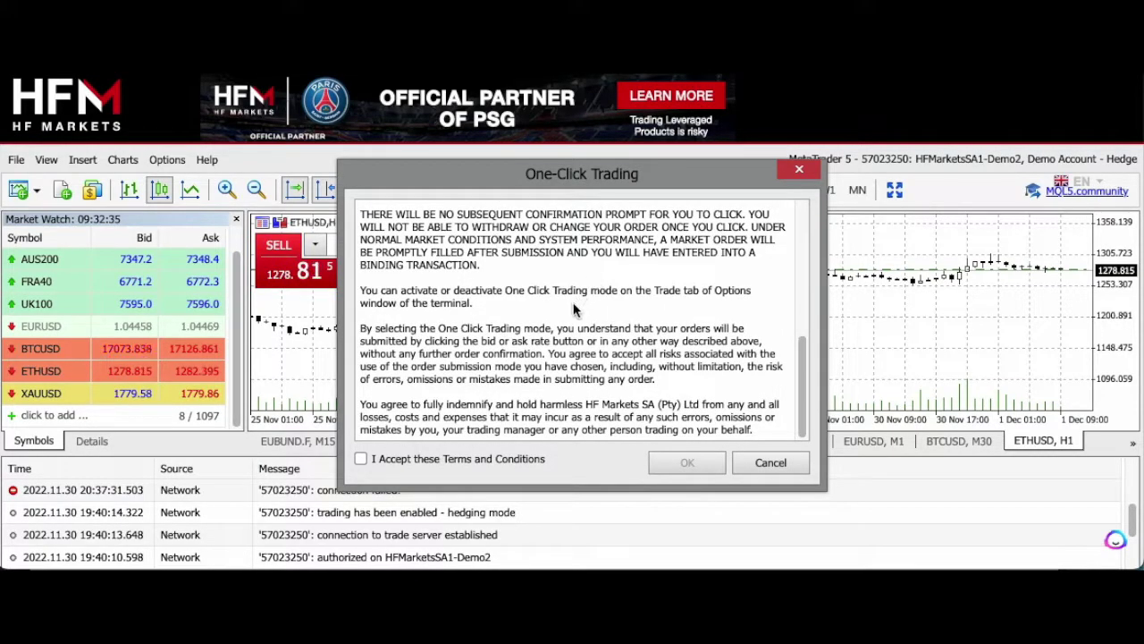
pyautogui.click(361, 458)
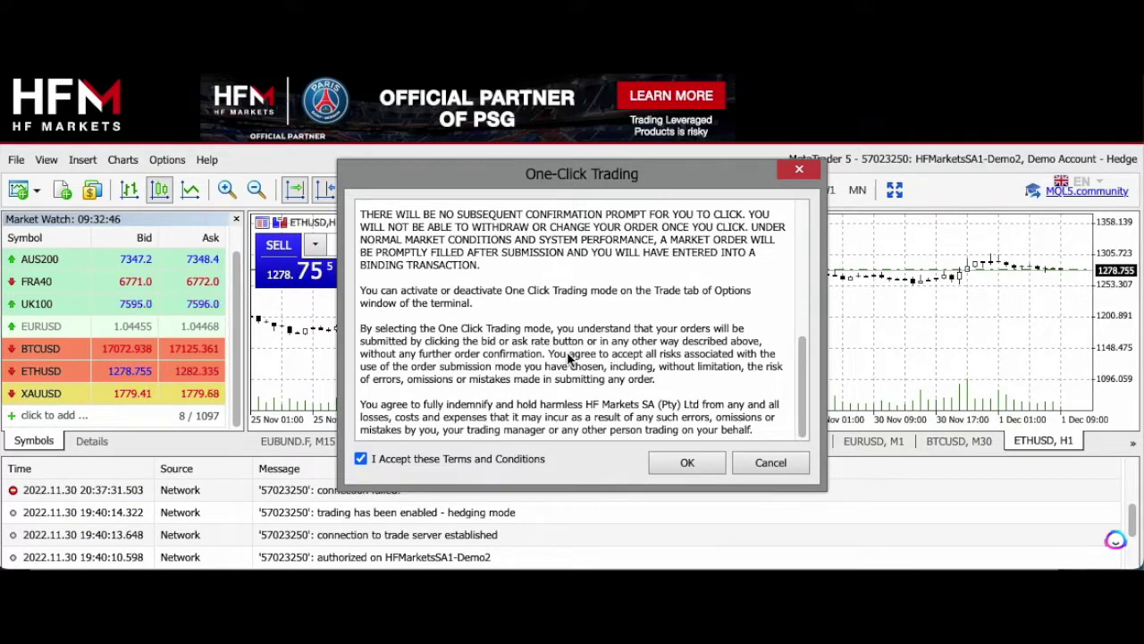
pyautogui.click(692, 461)
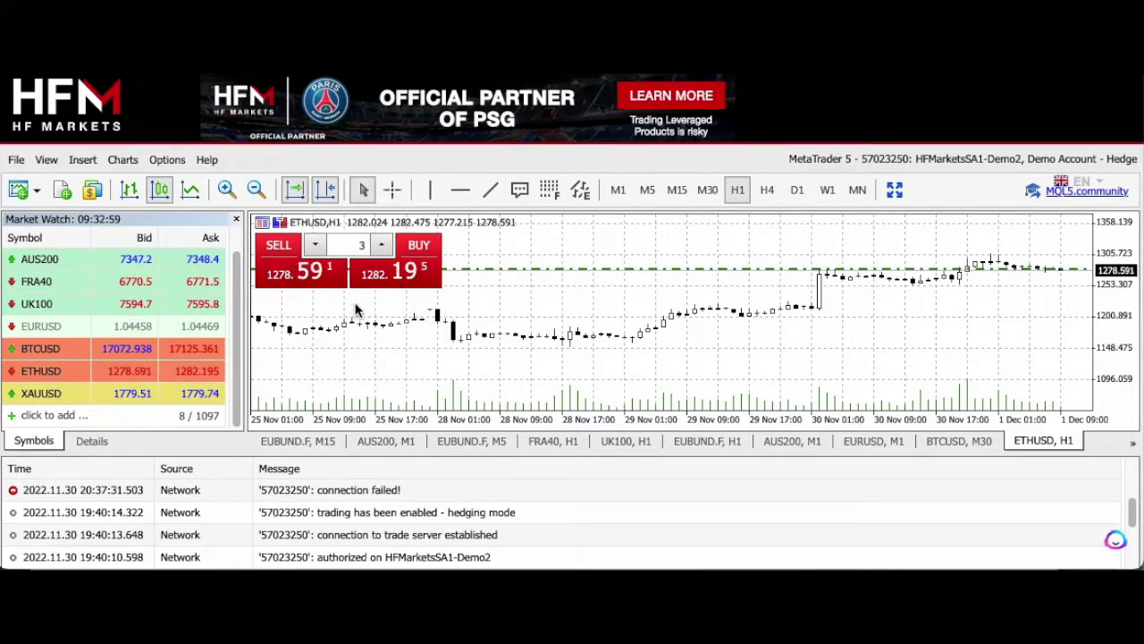
# - Turn One-Click Trading off and back on, accepting its terms again
pyautogui.click(164, 168)
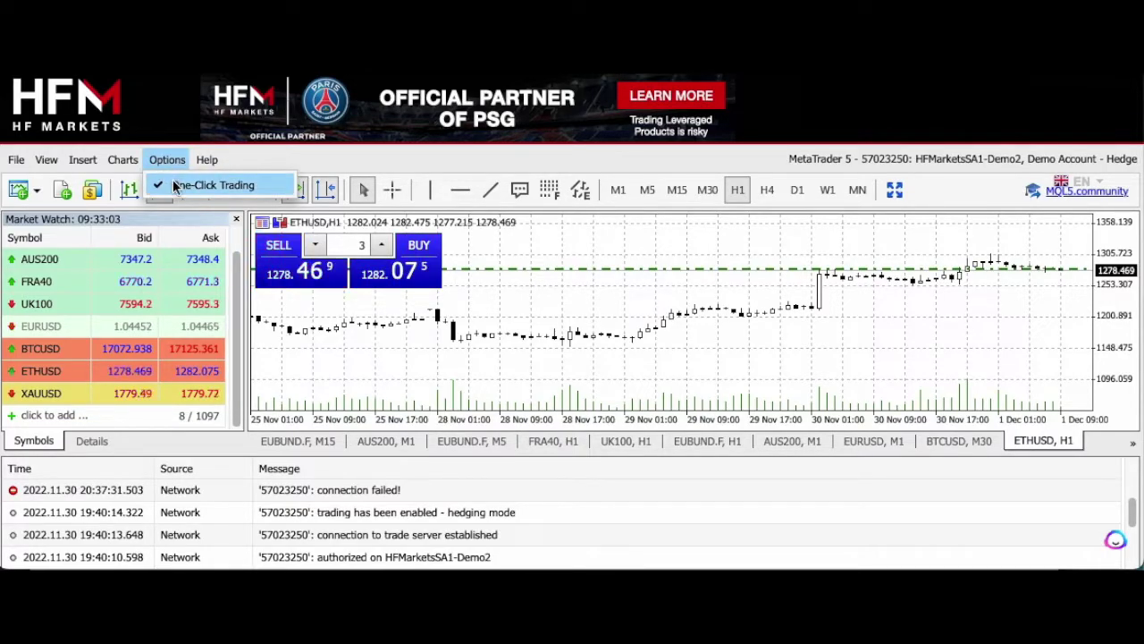
pyautogui.click(176, 183)
pyautogui.click(169, 158)
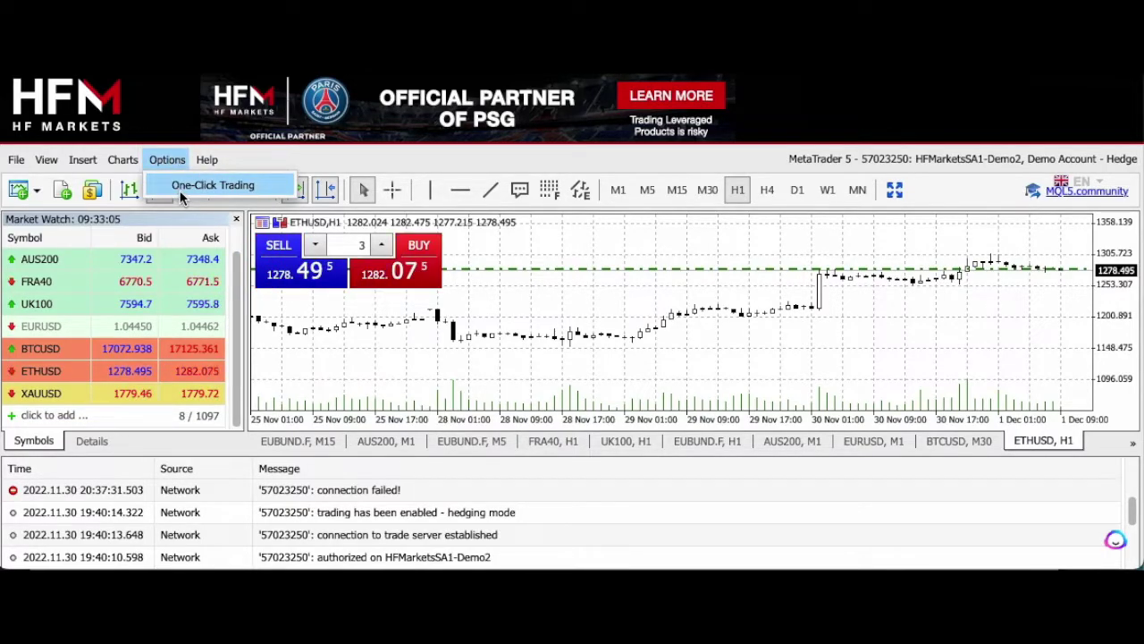
pyautogui.click(183, 184)
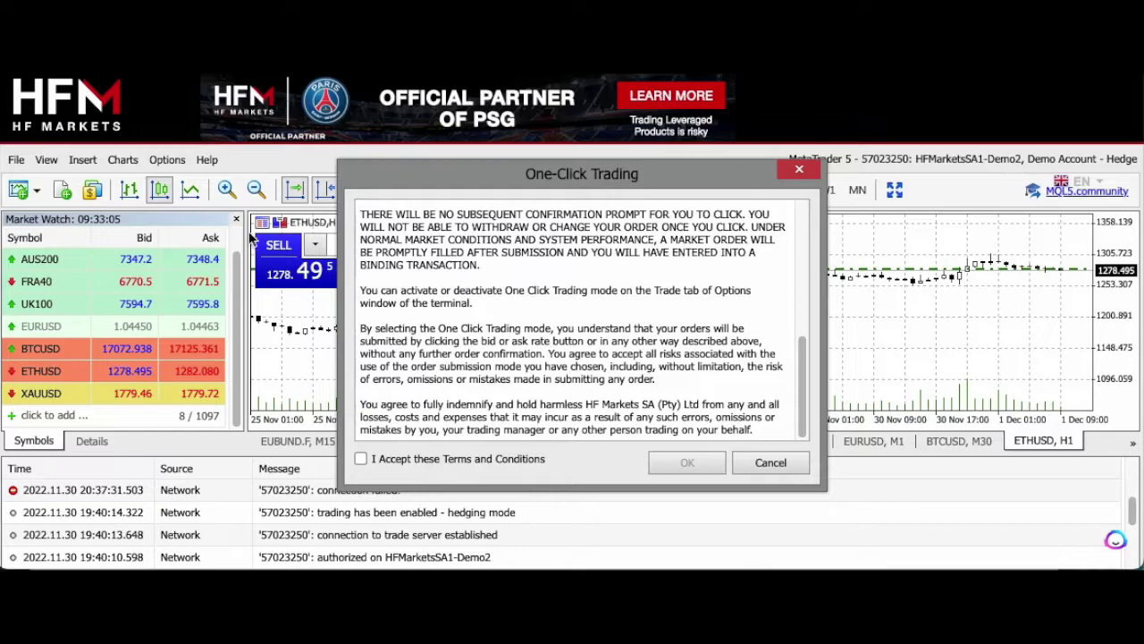
pyautogui.click(360, 457)
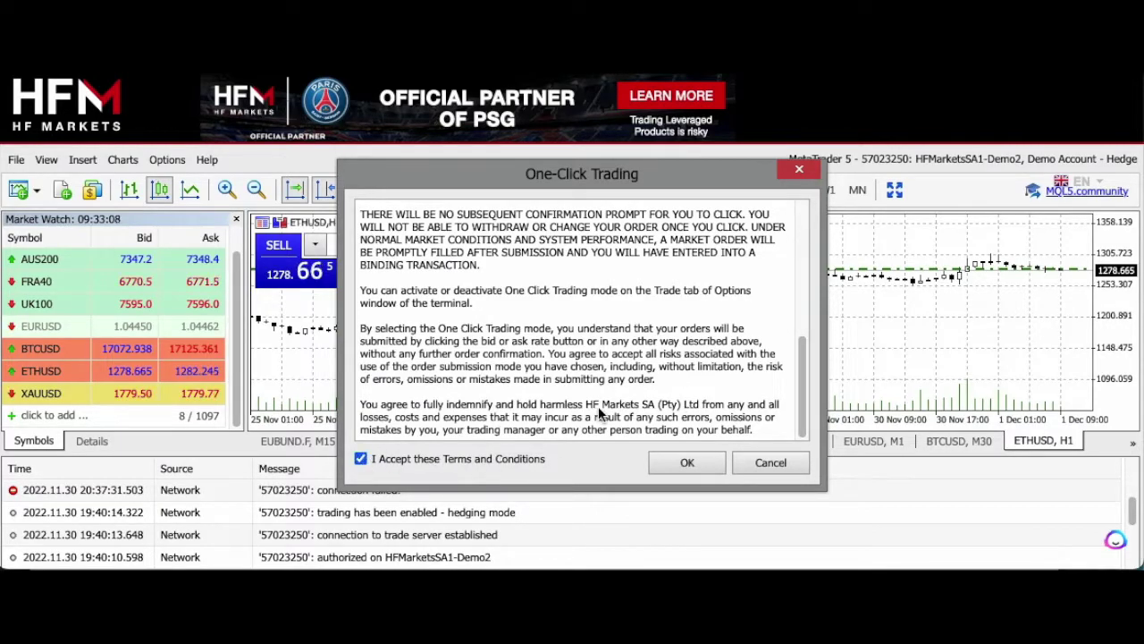
pyautogui.click(684, 464)
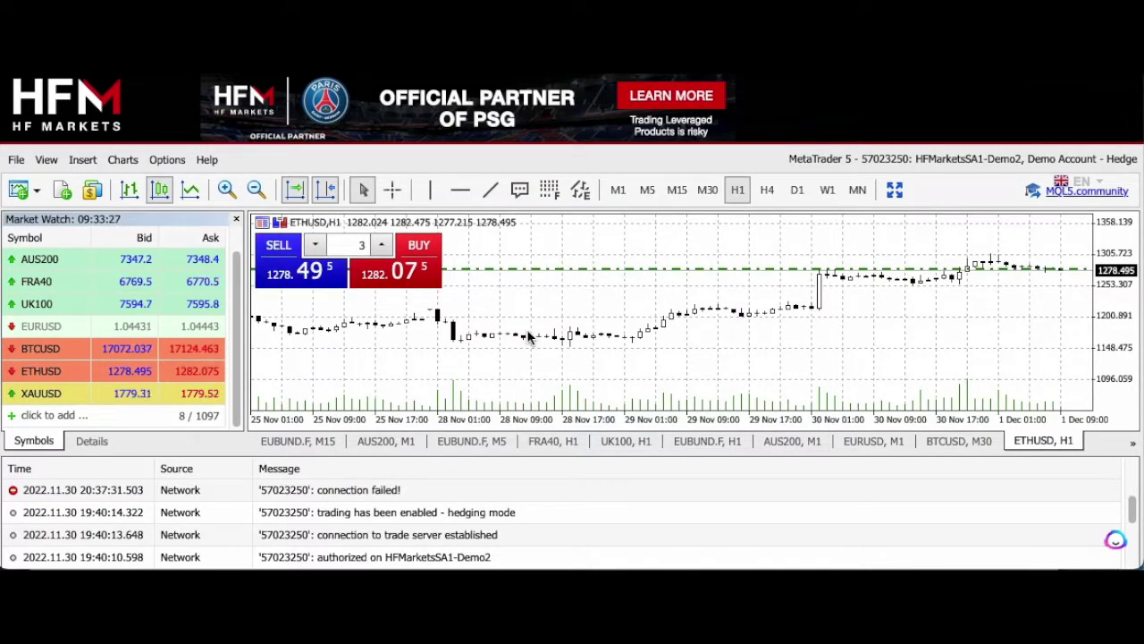